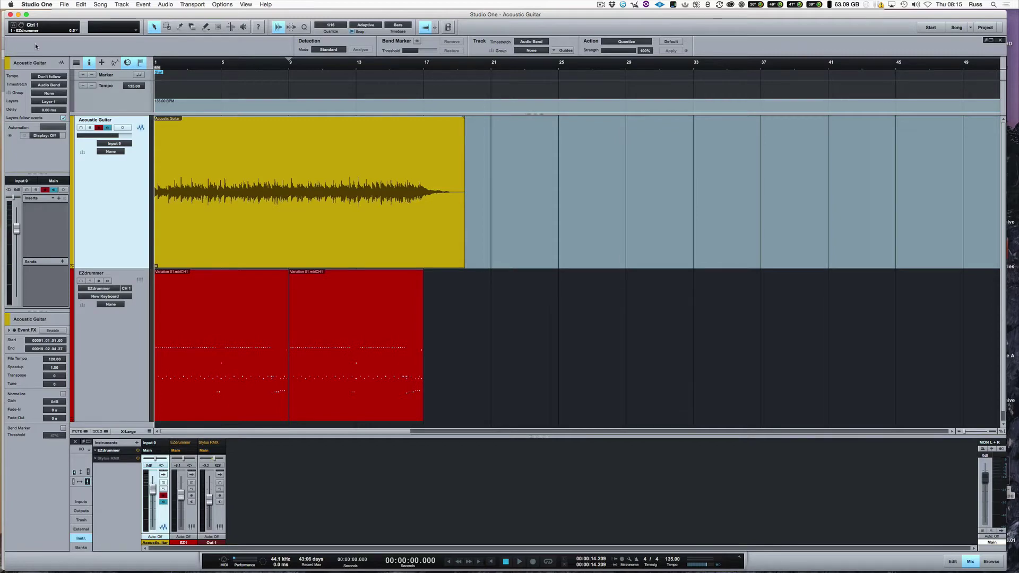
# Play the guitar and drums together, then return to the start of the song.
pyautogui.press('space')
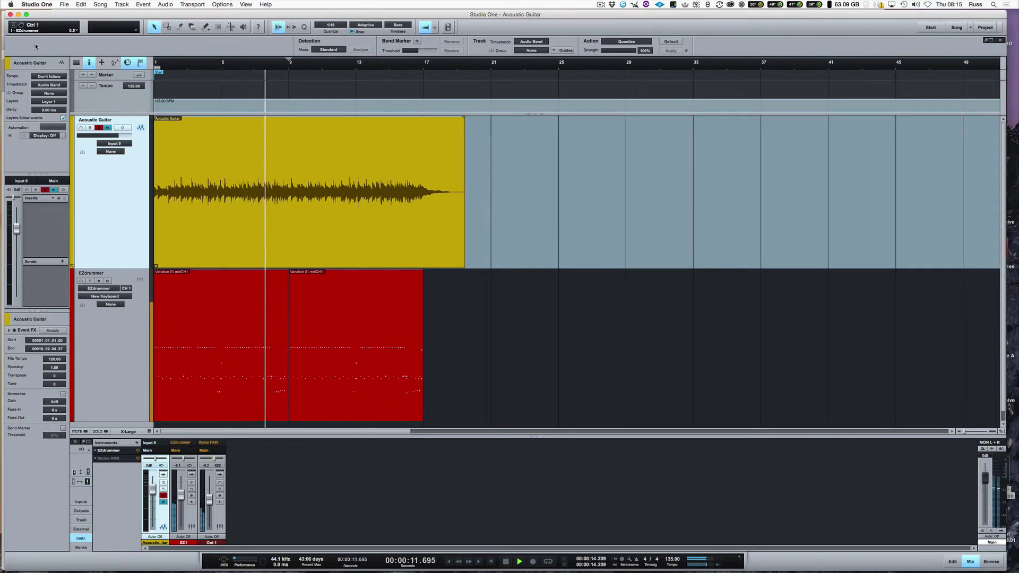
pyautogui.press('space')
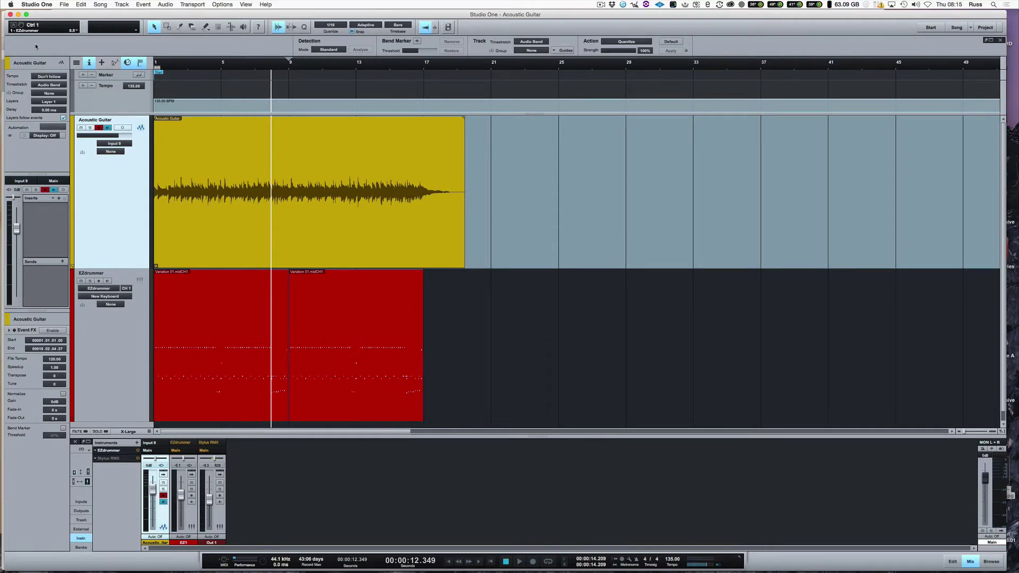
pyautogui.press('Home')
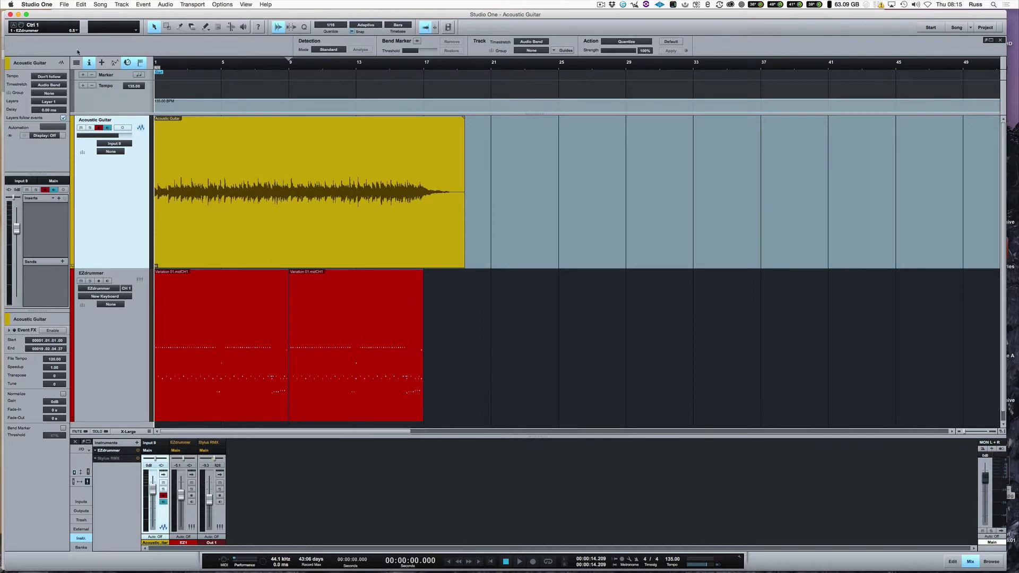
# Set the guitar event's Timestretch mode to Sound - elastique Pro Polyphonic in the Inspector.
pyautogui.click(280, 219)
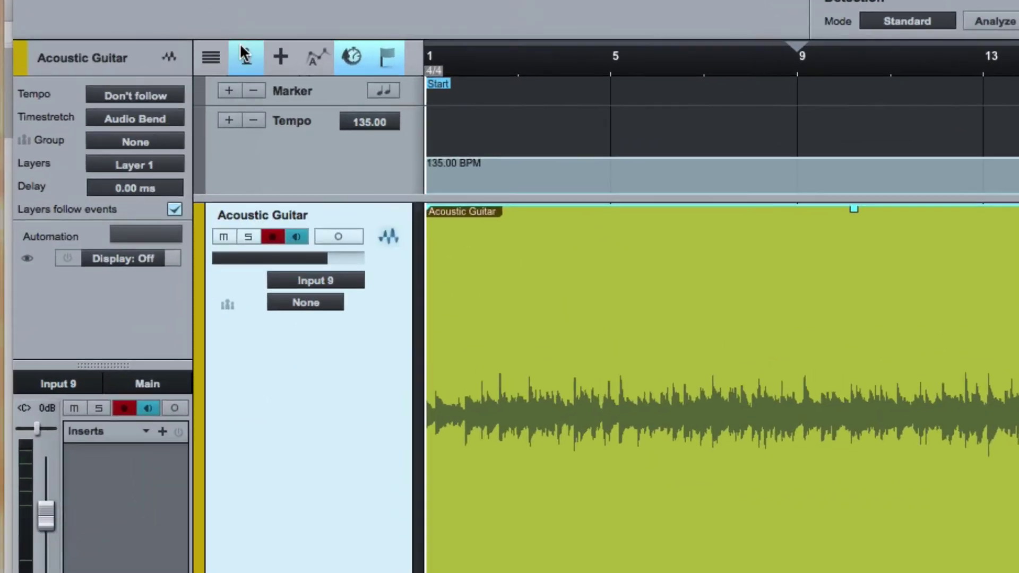
pyautogui.click(245, 55)
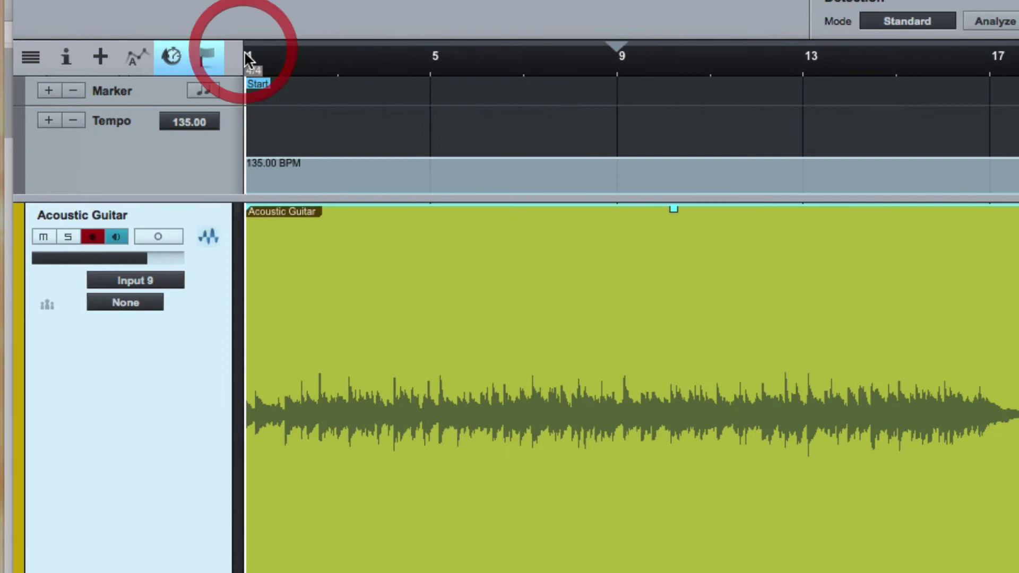
pyautogui.click(66, 55)
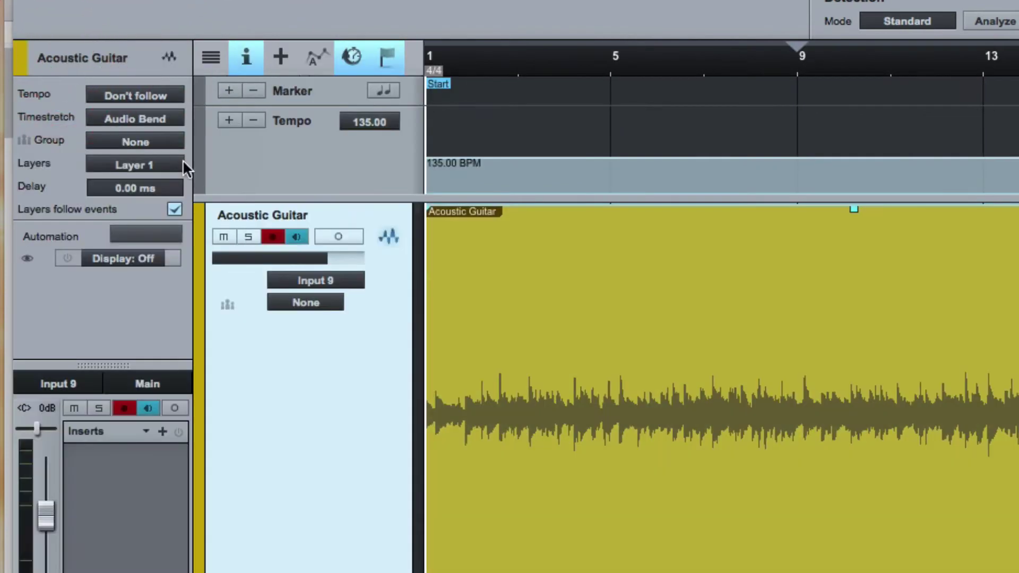
pyautogui.click(151, 120)
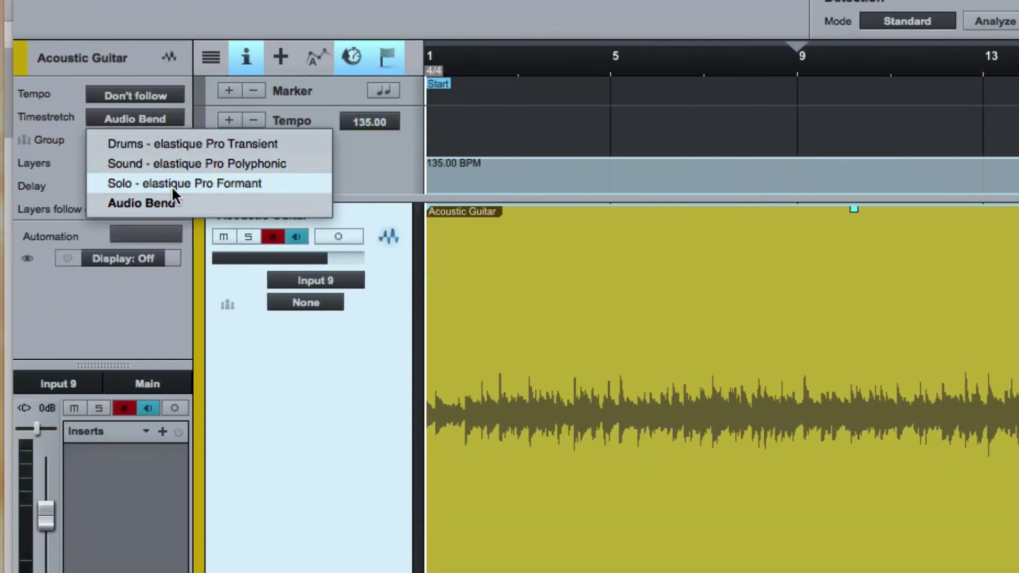
pyautogui.click(174, 163)
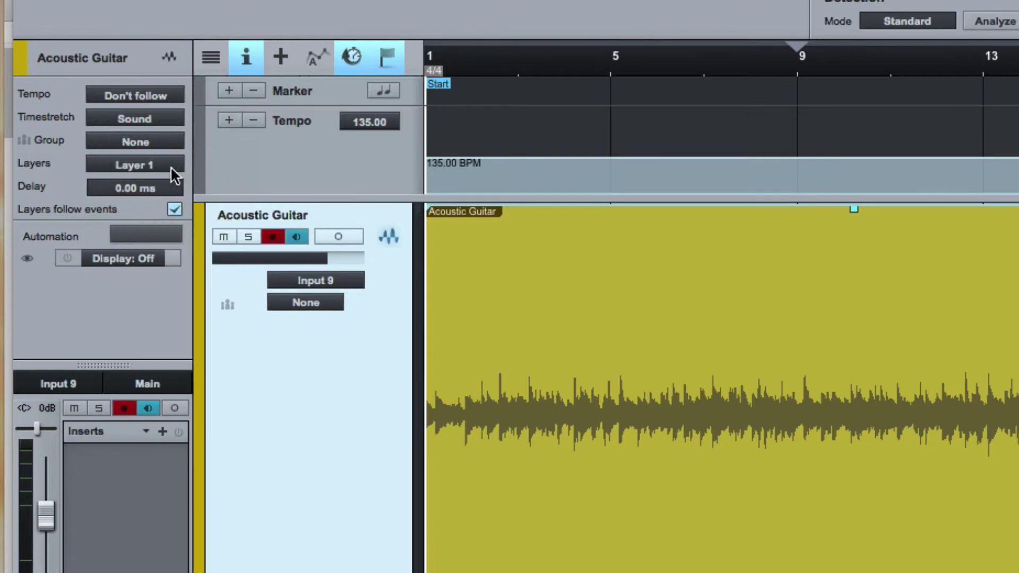
pyautogui.click(122, 116)
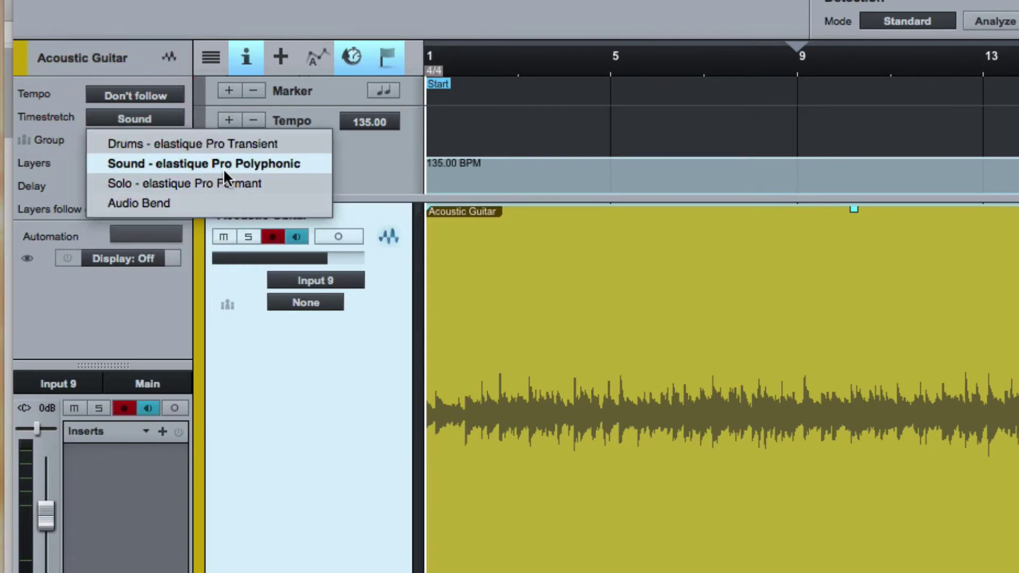
pyautogui.press('Escape')
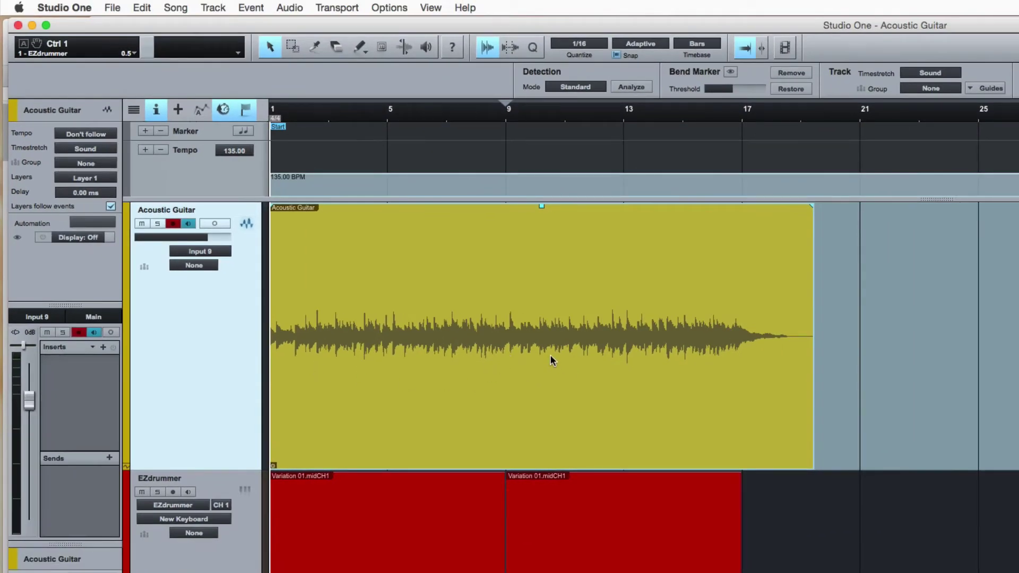
# Solo the Acoustic Guitar, turn off its record arming, and audition it from bar 1.
pyautogui.press('e')
pyautogui.press('e')
pyautogui.press('e')
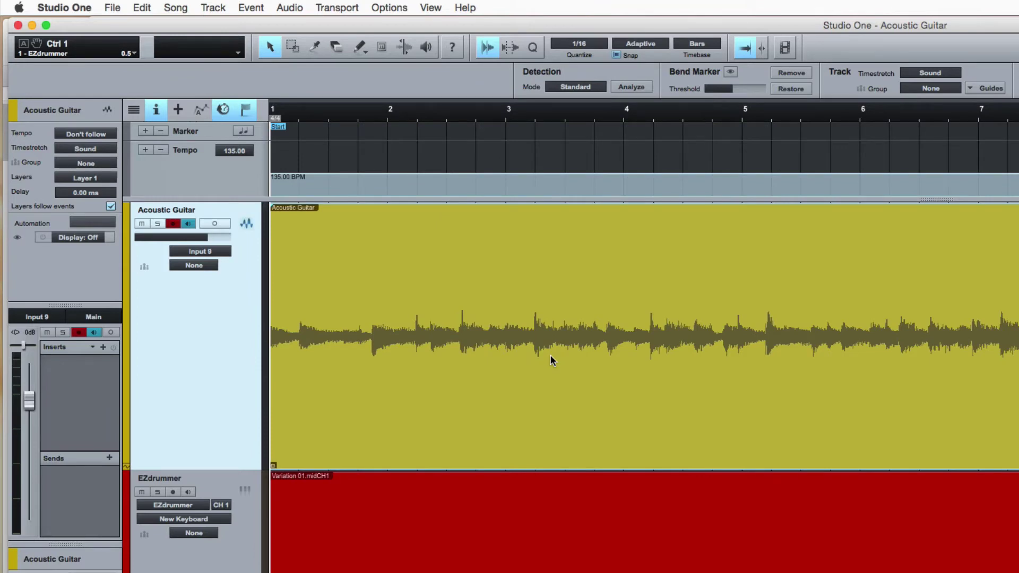
pyautogui.click(157, 224)
pyautogui.click(173, 223)
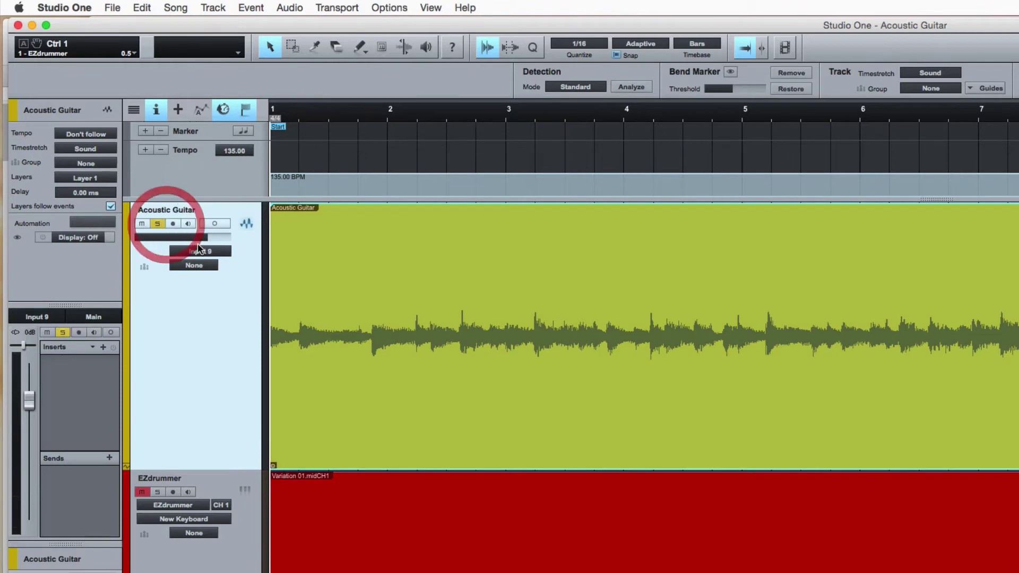
pyautogui.press('space')
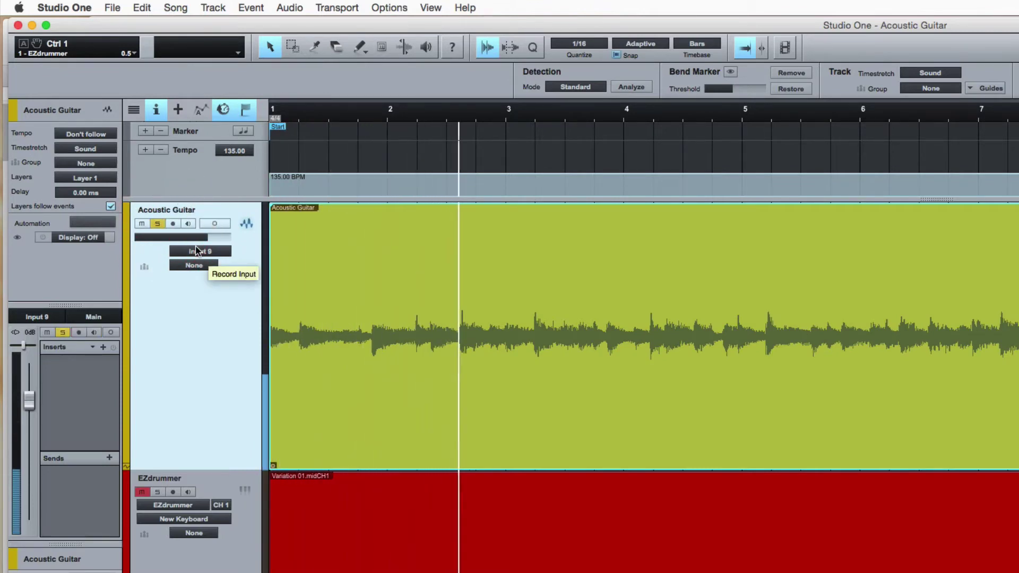
pyautogui.press('space')
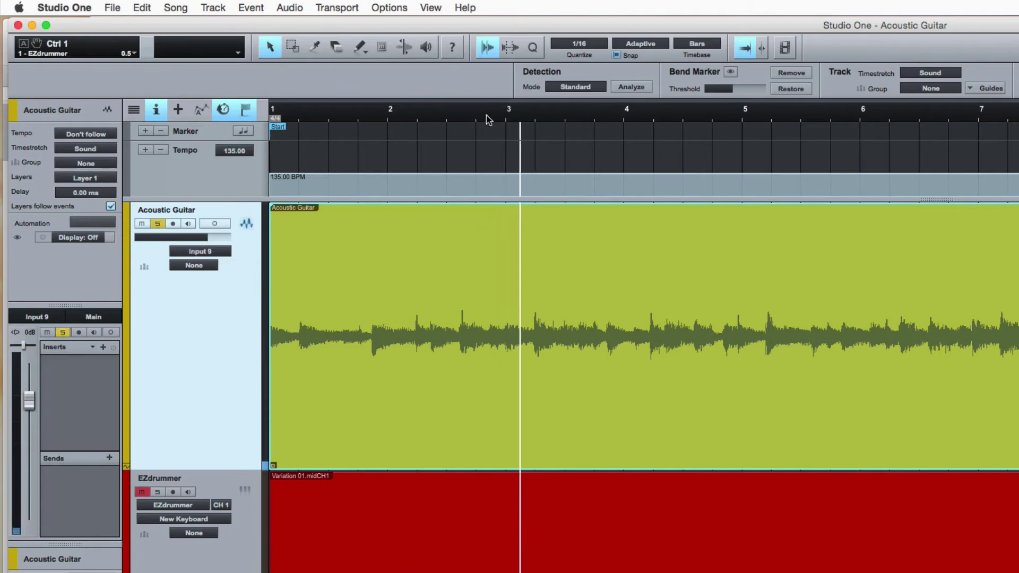
# Split the guitar event at bar 3 and bar 5, listening after each cut.
pyautogui.click(487, 117)
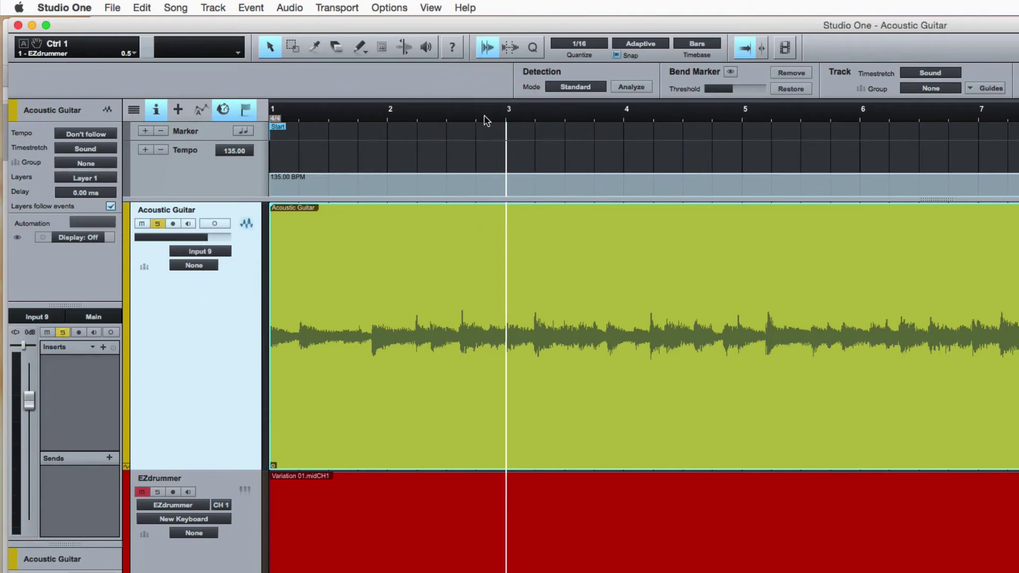
pyautogui.hotkey('alt', 'x')
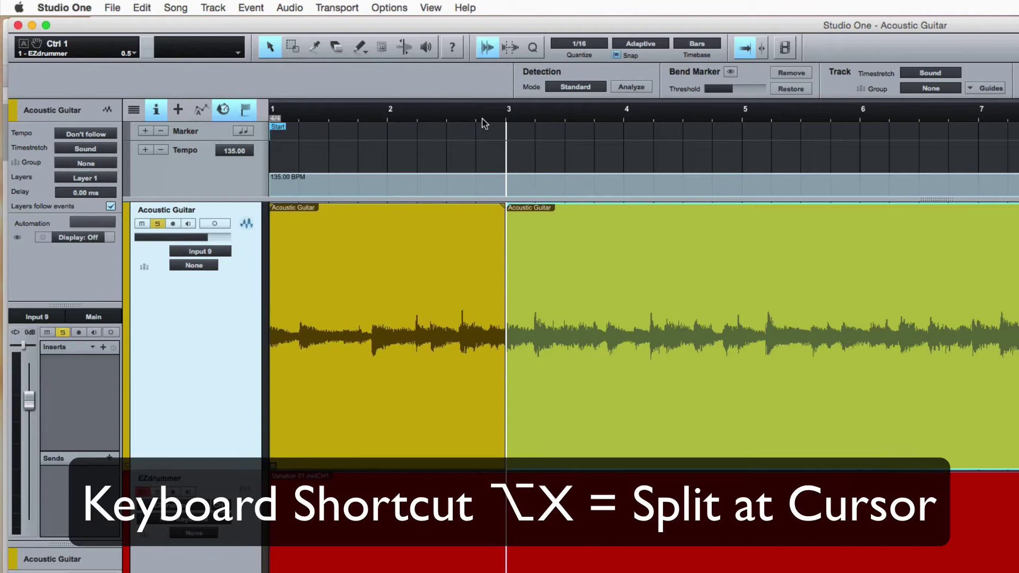
pyautogui.press('space')
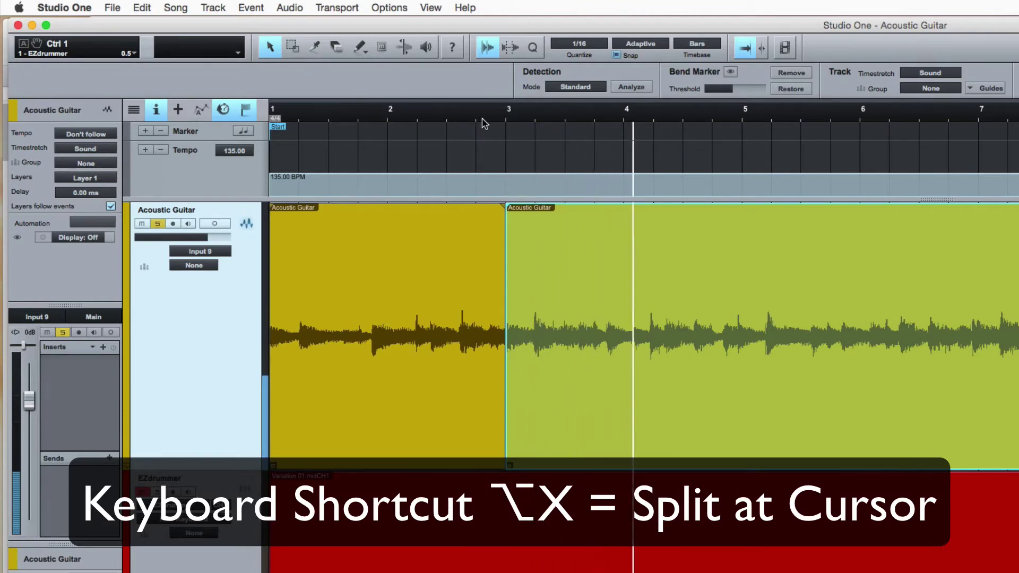
pyautogui.press('space')
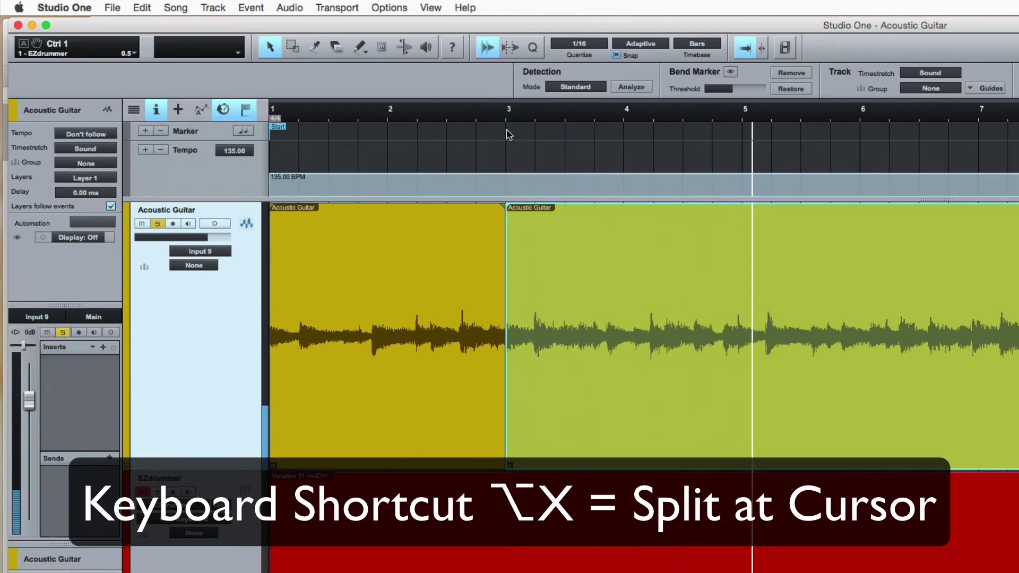
pyautogui.click(729, 119)
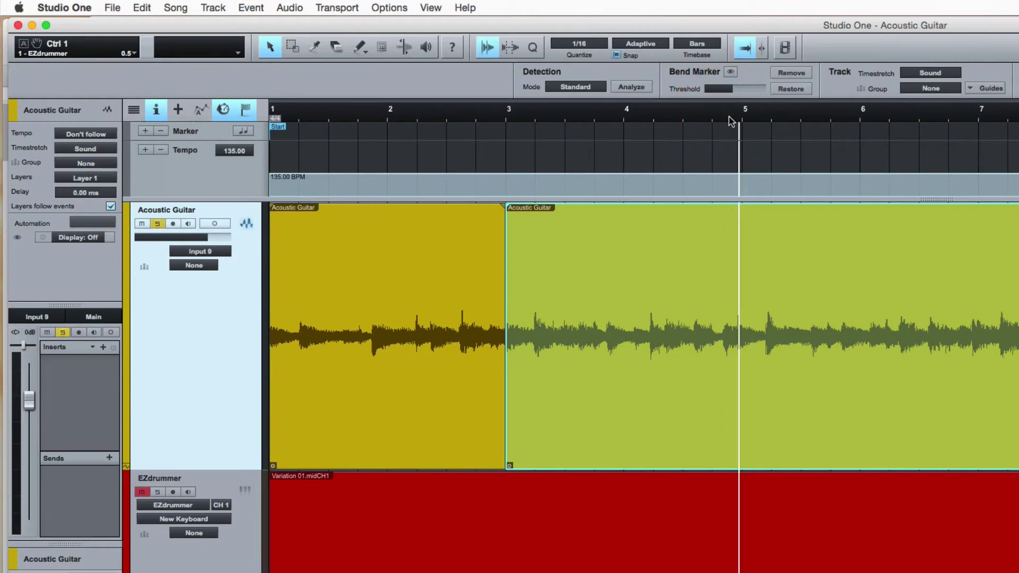
pyautogui.hotkey('alt', 'x')
pyautogui.press('space')
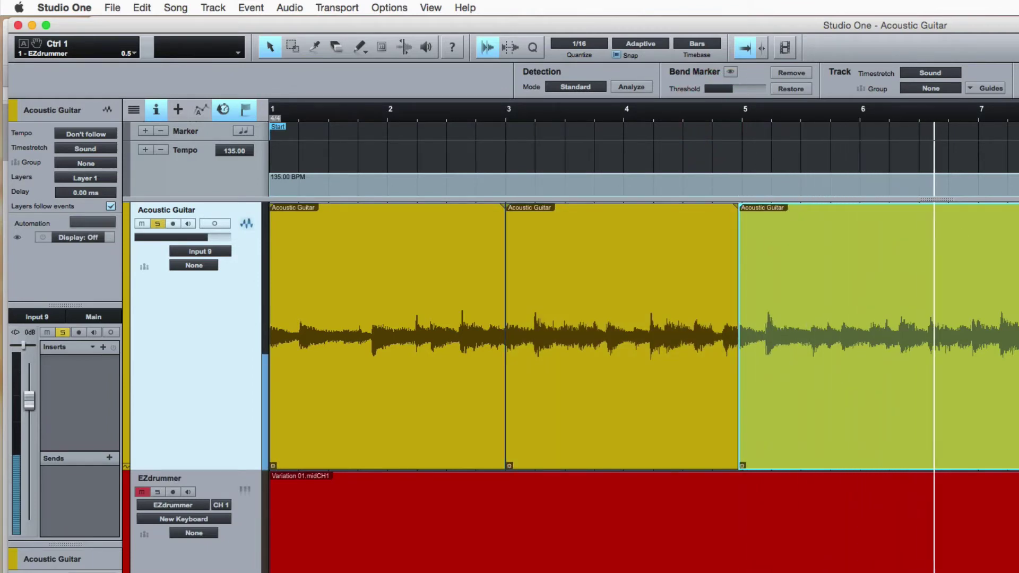
# Split the guitar at bars 7 and 9, and just before bar 17 to separate the tail.
pyautogui.click(963, 119)
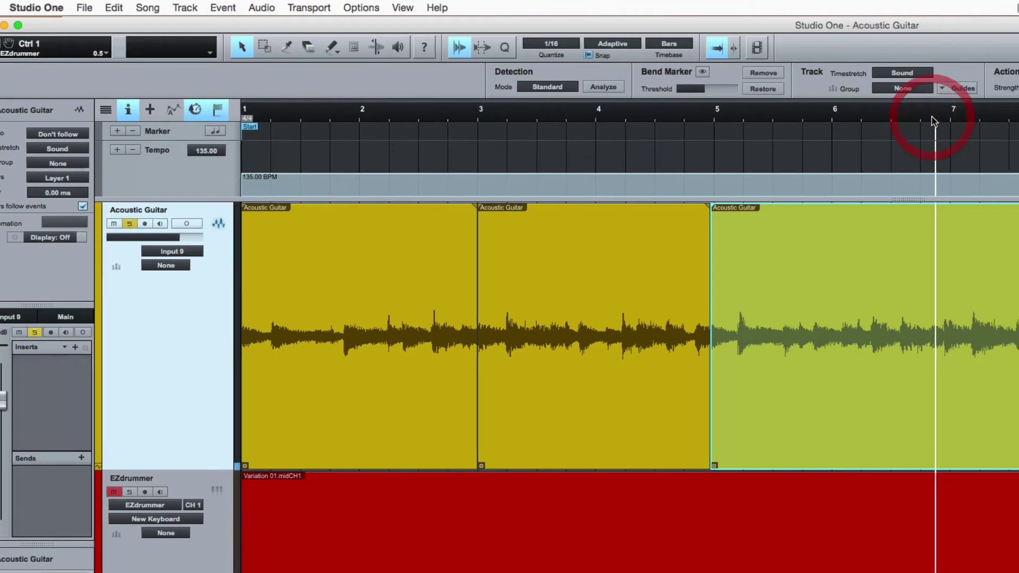
pyautogui.hotkey('alt', 'x')
pyautogui.press('space')
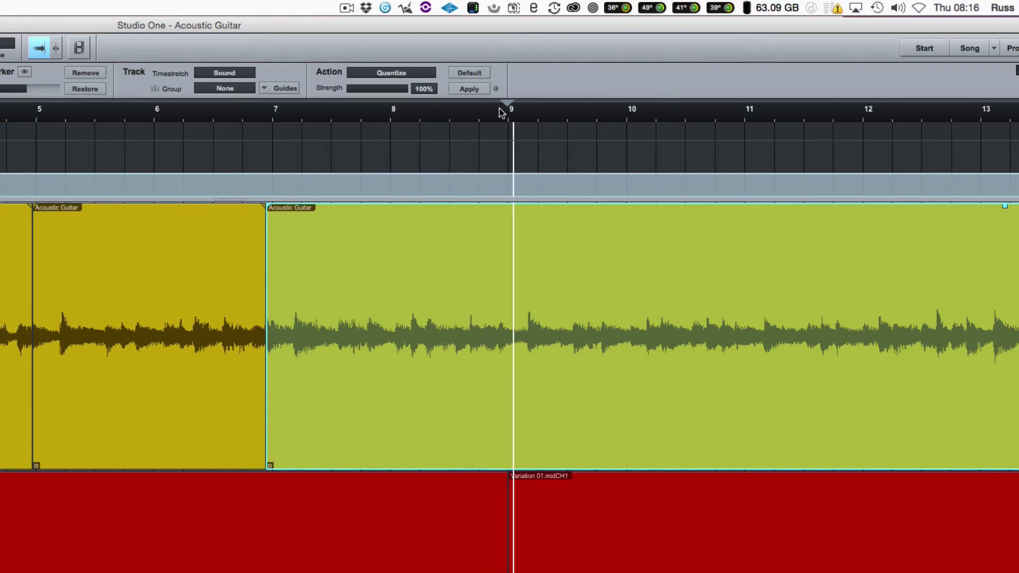
pyautogui.click(499, 108)
pyautogui.hotkey('alt', 'x')
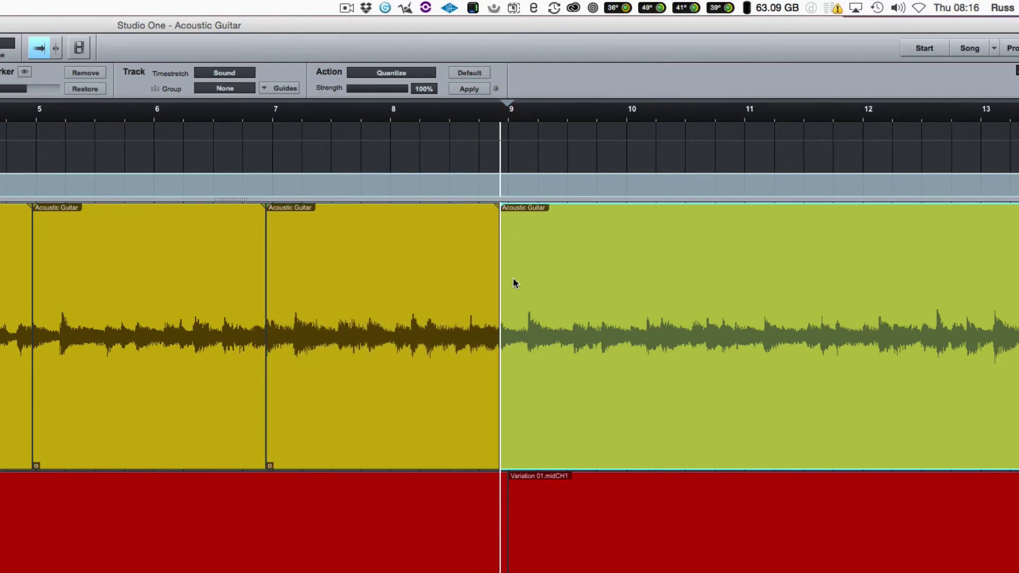
pyautogui.hscroll(5, 524, 409)
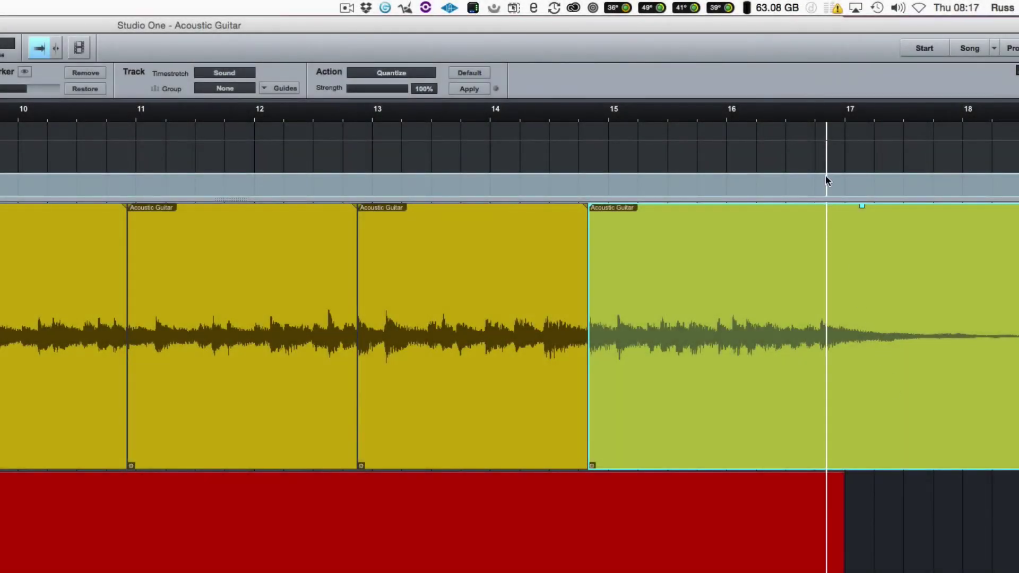
pyautogui.click(811, 115)
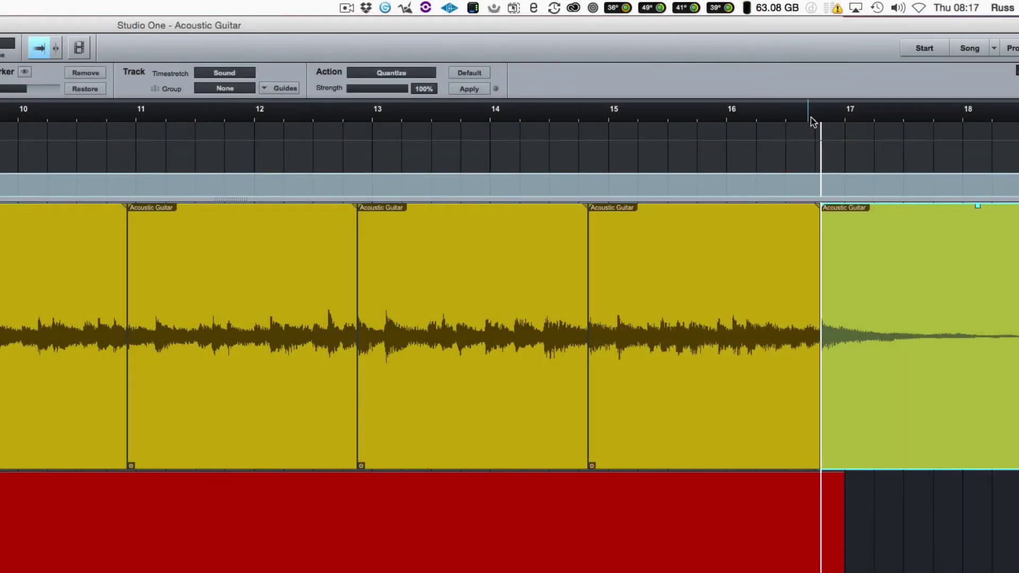
pyautogui.hotkey('alt', 'x')
# Snap the last guitar events onto bars 17, 15 and 13.
pyautogui.press('z')
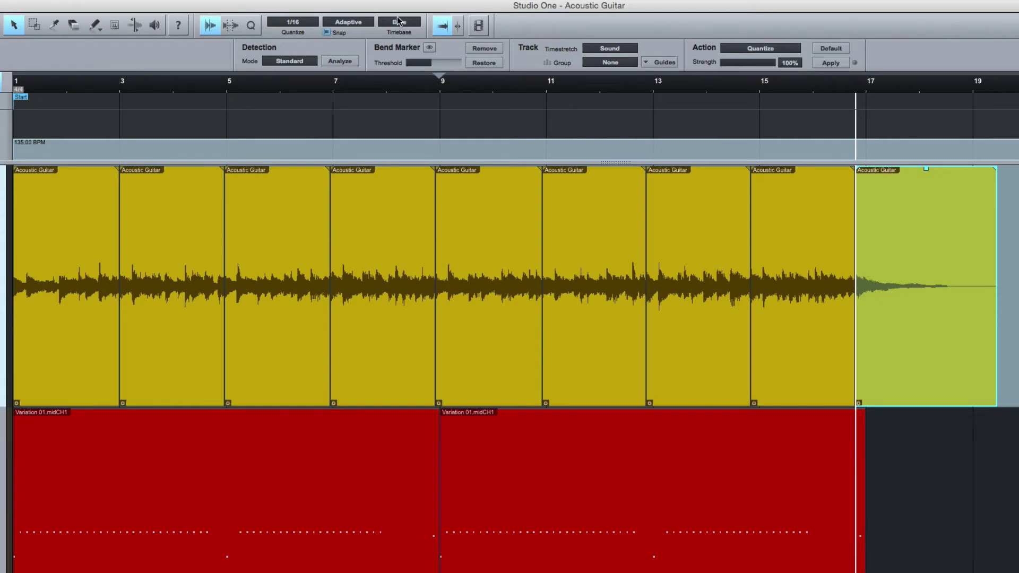
pyautogui.click(340, 23)
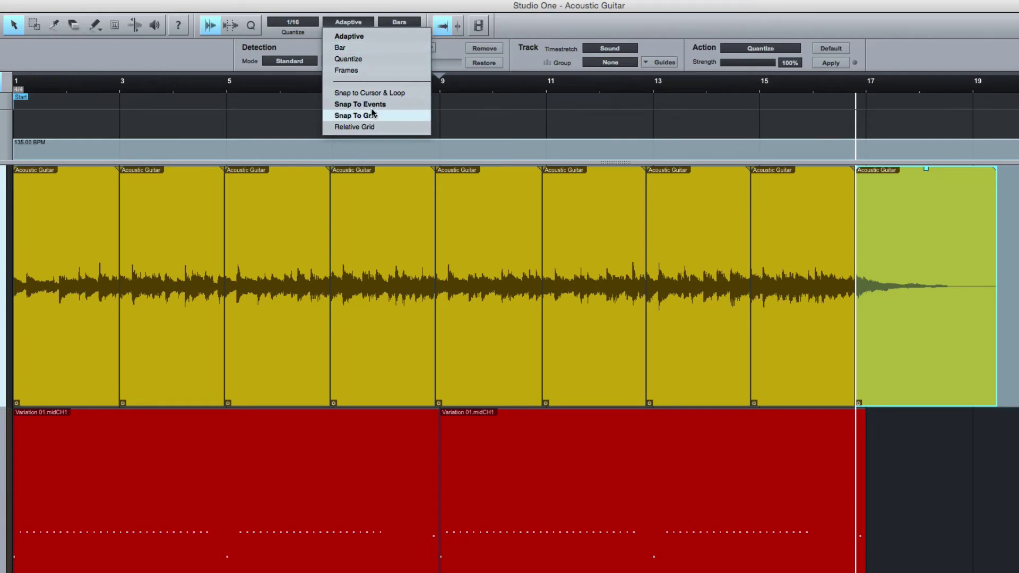
pyautogui.click(910, 25)
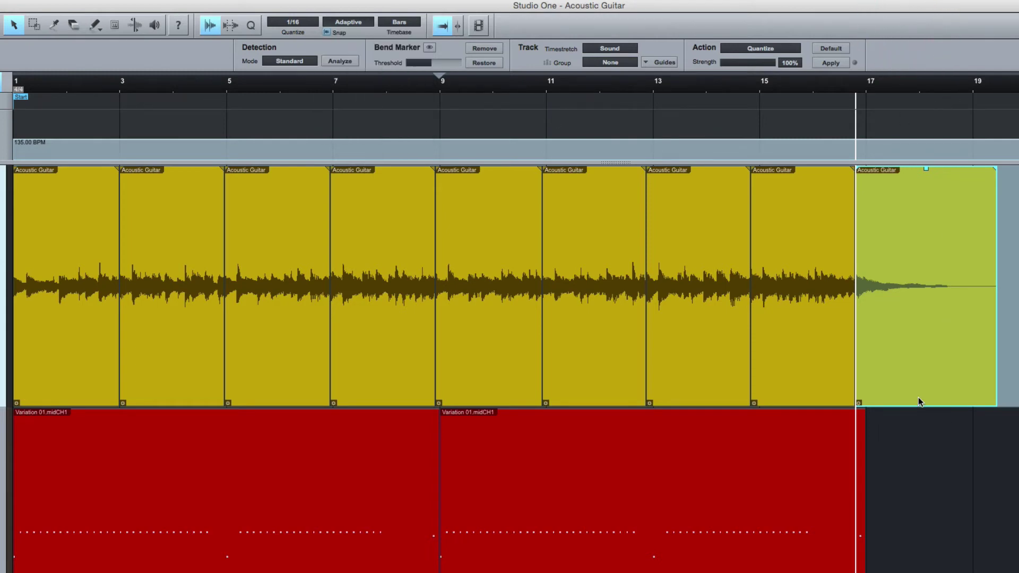
pyautogui.moveTo(919, 403); pyautogui.dragTo(925, 394)
pyautogui.moveTo(808, 364); pyautogui.dragTo(814, 364)
pyautogui.moveTo(692, 352); pyautogui.dragTo(694, 354)
# Align the guitar events at bars 11, 9, 7, 5 and 3 to their bar lines.
pyautogui.click(612, 347)
pyautogui.moveTo(612, 348); pyautogui.dragTo(616, 346)
pyautogui.click(483, 329)
pyautogui.moveTo(483, 328); pyautogui.dragTo(484, 333)
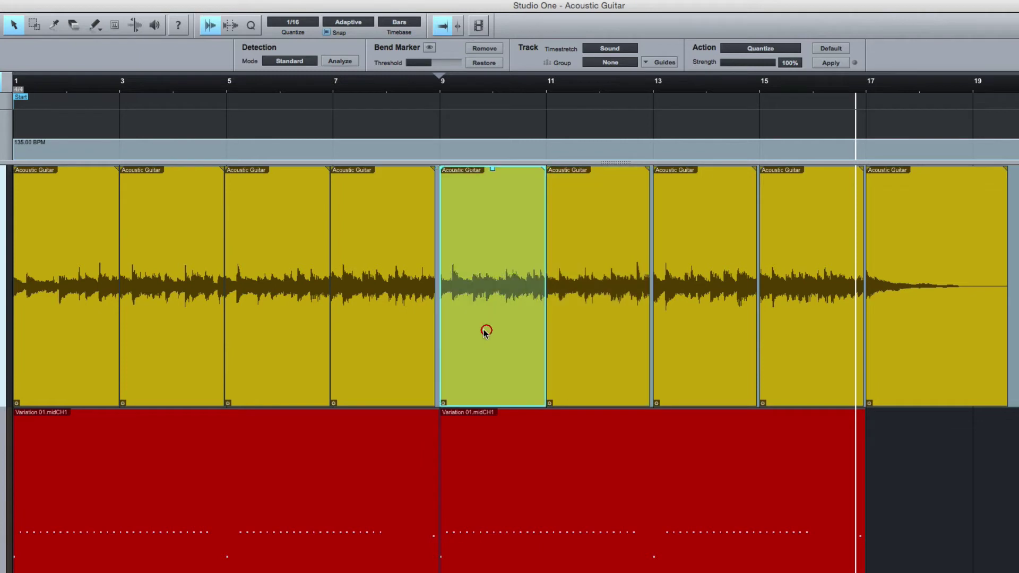
pyautogui.moveTo(384, 317); pyautogui.dragTo(386, 319)
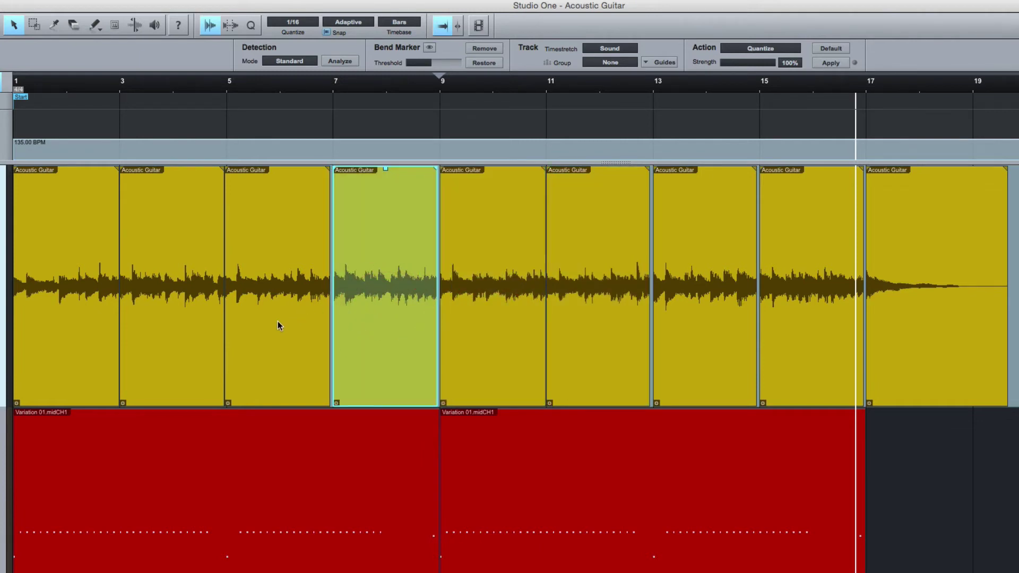
pyautogui.moveTo(278, 321); pyautogui.dragTo(266, 318)
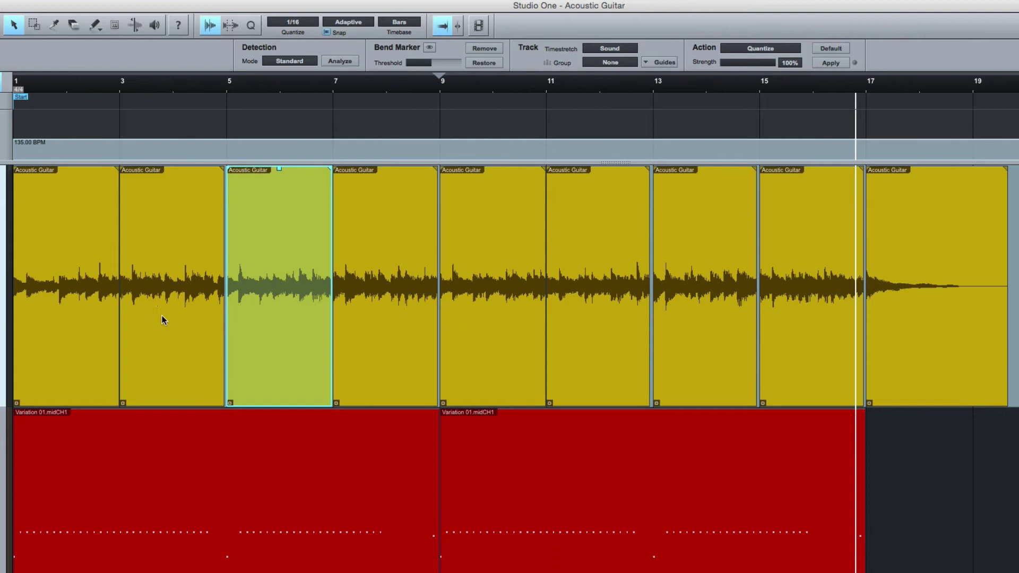
pyautogui.moveTo(161, 318); pyautogui.dragTo(160, 319)
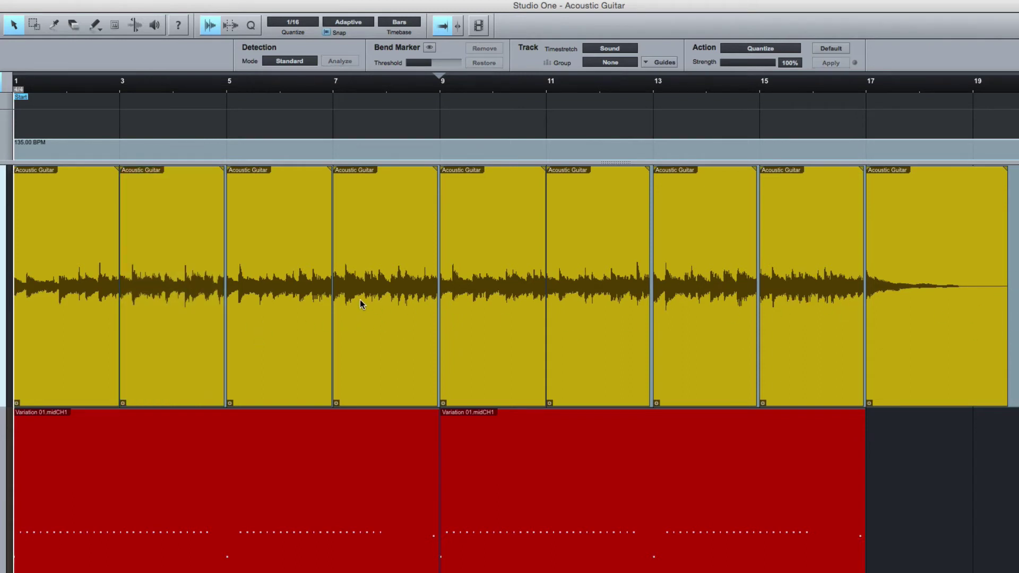
# Time-stretch the bar 3 and bar 7 guitar events to end exactly on bars 5 and 9.
pyautogui.press('e')
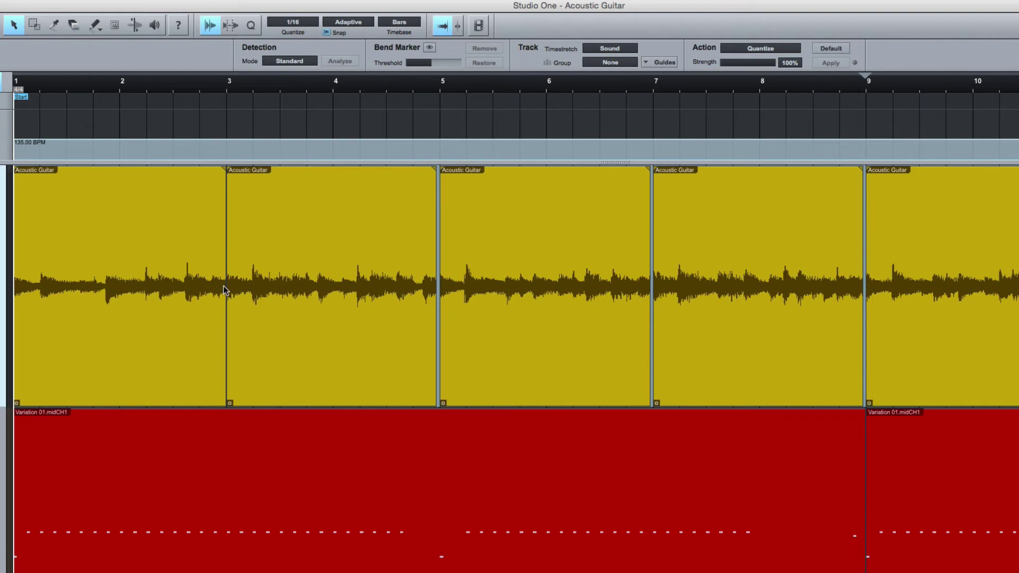
pyautogui.click(401, 292)
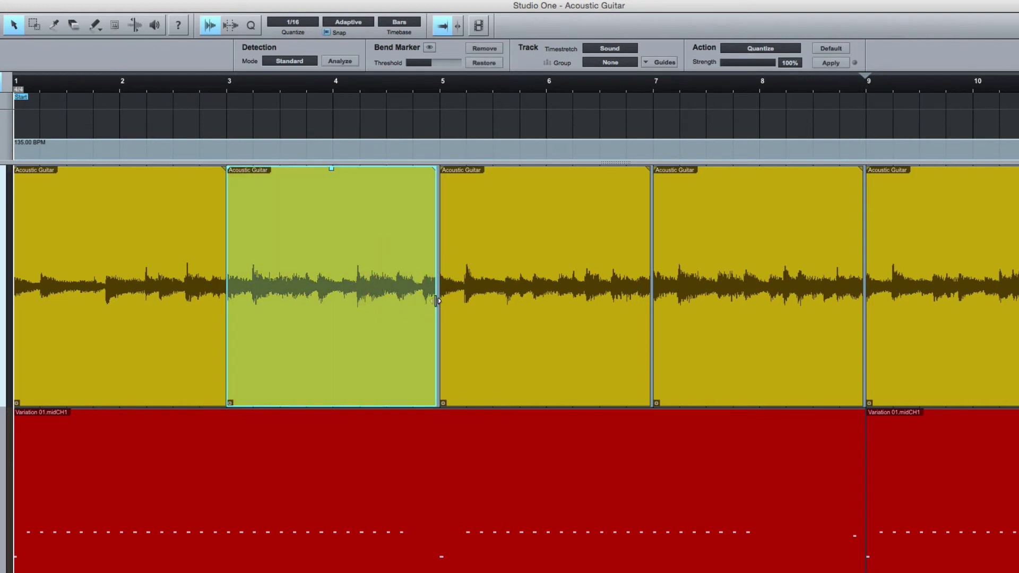
pyautogui.moveTo(437, 301)
pyautogui.mouseDown()
pyautogui.moveTo(519, 311)
pyautogui.moveTo(403, 291)
pyautogui.moveTo(436, 309)
pyautogui.mouseUp()
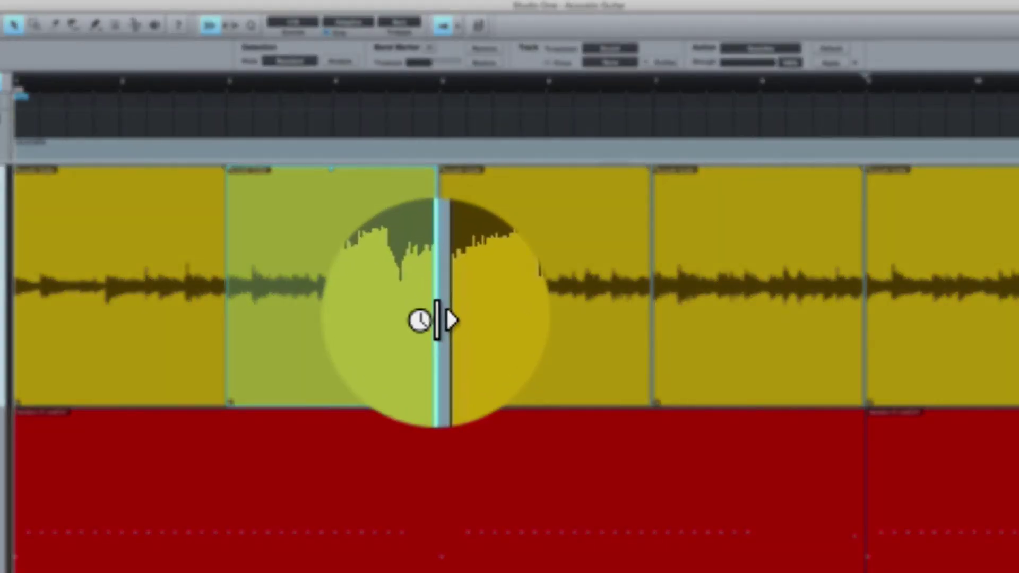
pyautogui.moveTo(435, 314); pyautogui.dragTo(435, 316)
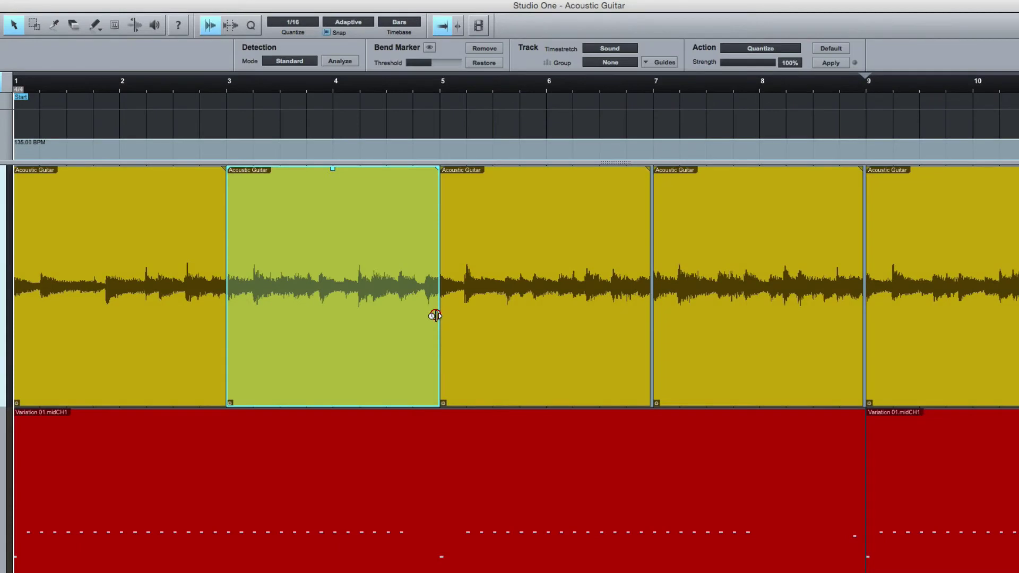
pyautogui.click(647, 320)
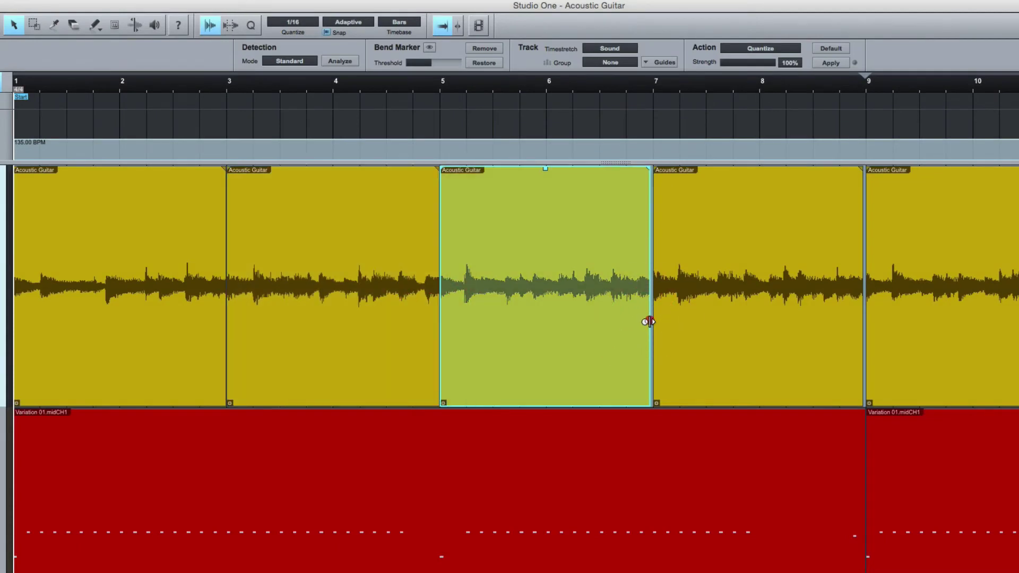
pyautogui.click(739, 346)
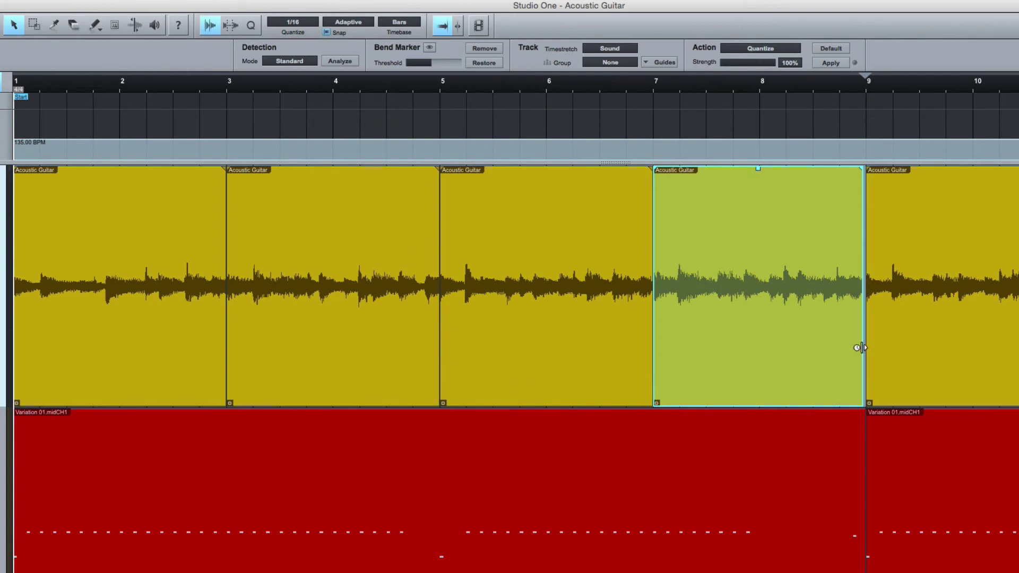
pyautogui.moveTo(861, 348); pyautogui.dragTo(856, 355)
# Stretch the bar 11, 13 and 15 events to end on bars 13, 15 and 17.
pyautogui.click(861, 346)
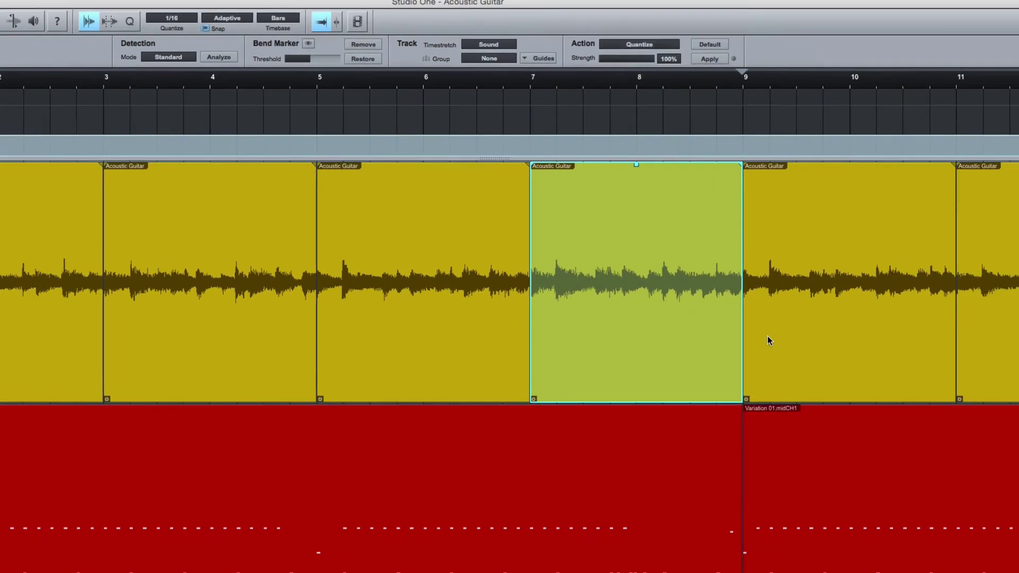
pyautogui.hscroll(5, 580, 336)
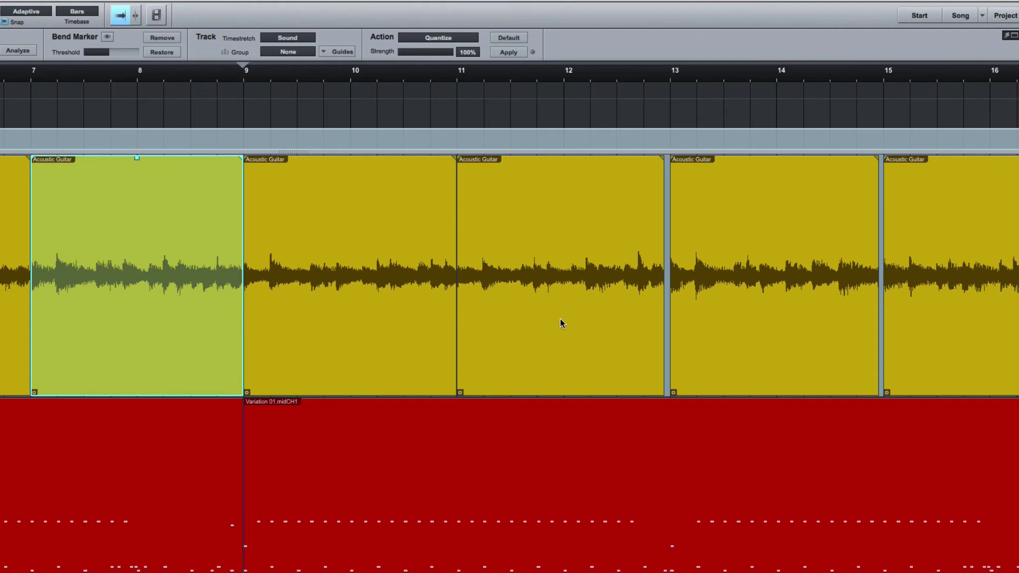
pyautogui.moveTo(664, 334); pyautogui.dragTo(666, 334)
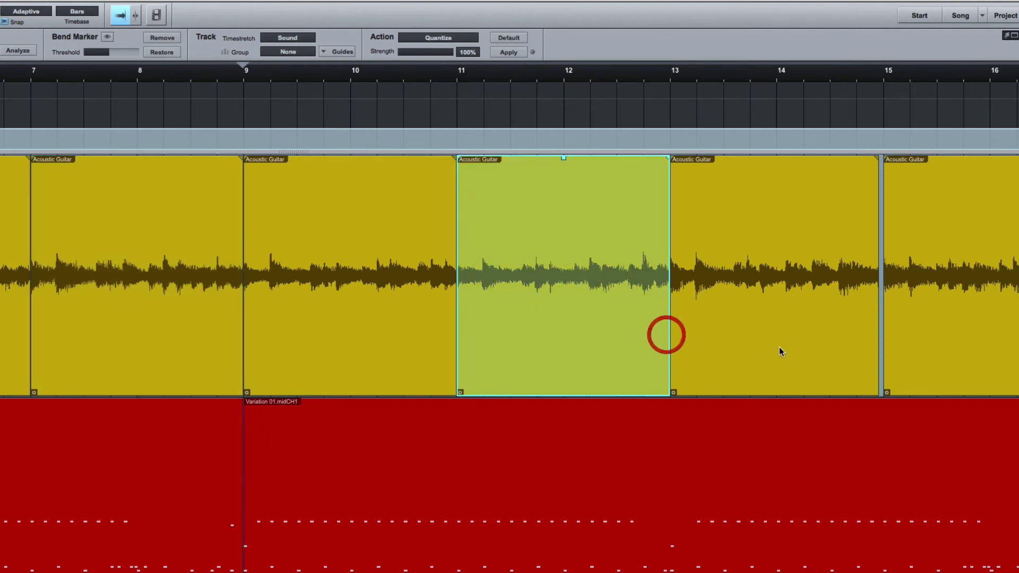
pyautogui.moveTo(878, 338); pyautogui.dragTo(881, 340)
pyautogui.hscroll(8, 881, 343)
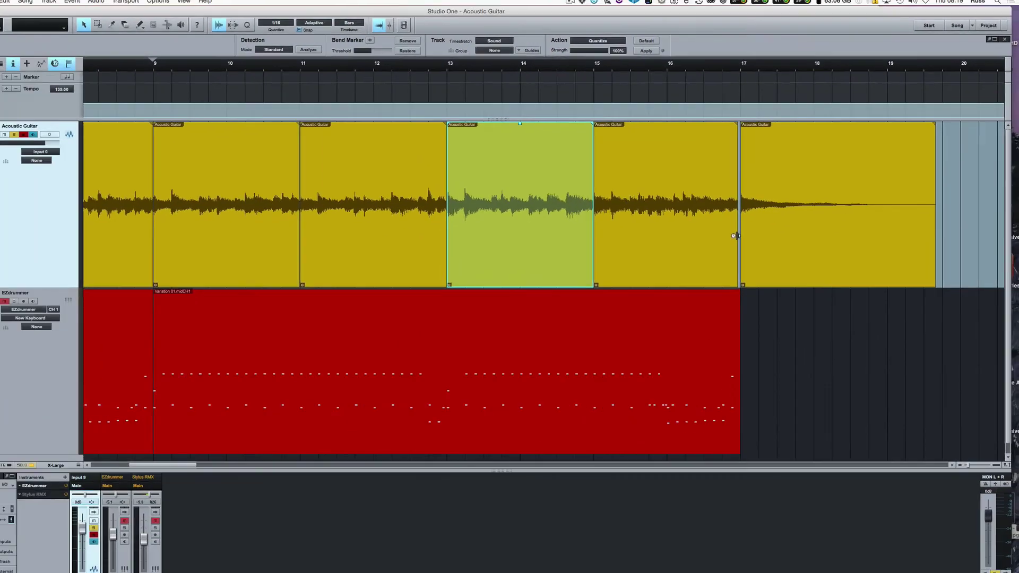
pyautogui.moveTo(640, 317); pyautogui.dragTo(644, 321)
pyautogui.moveTo(755, 220); pyautogui.dragTo(751, 223)
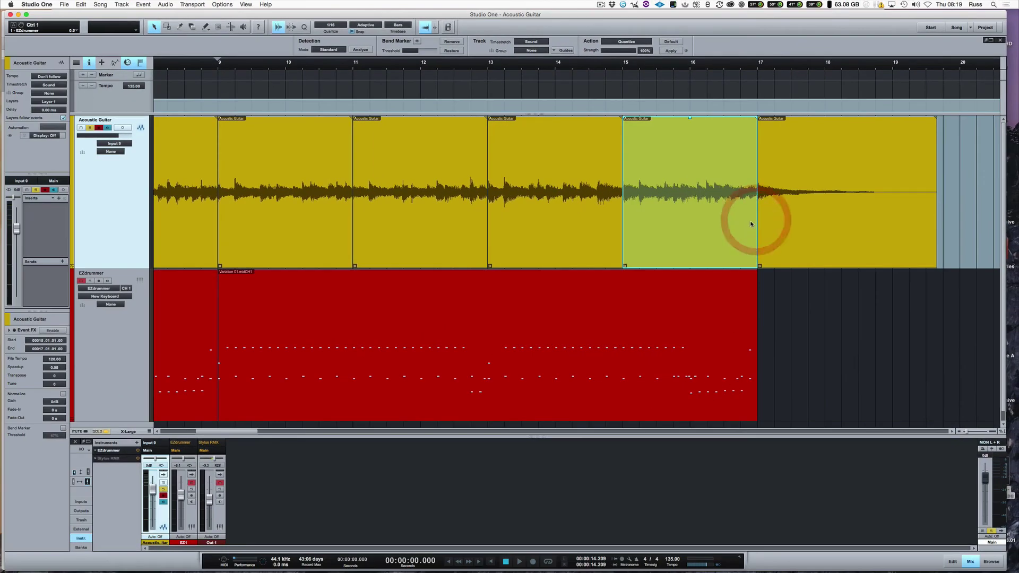
# Unsolo the Acoustic Guitar and play it with EZdrummer until about 30 seconds.
pyautogui.click(90, 128)
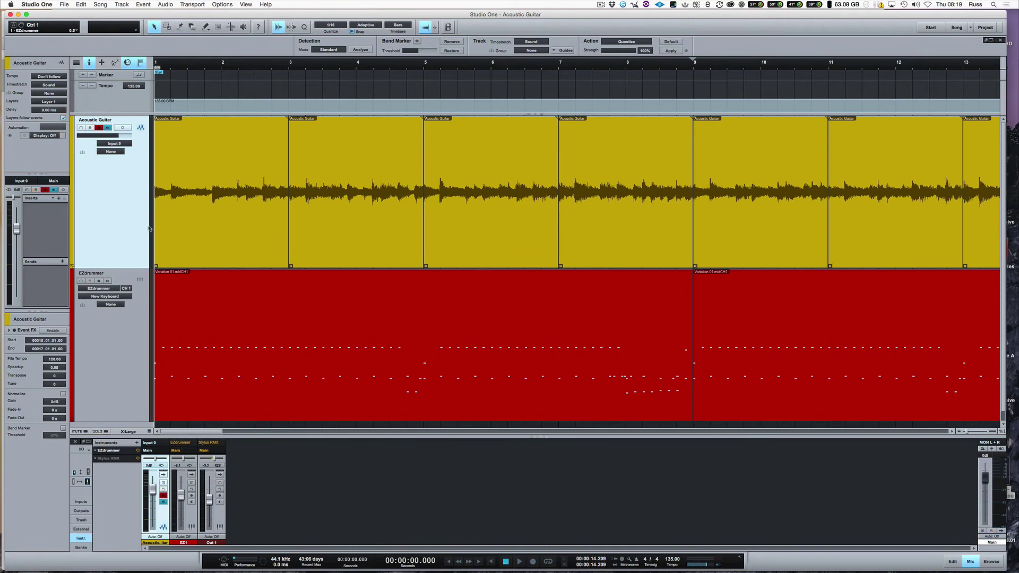
pyautogui.press('space')
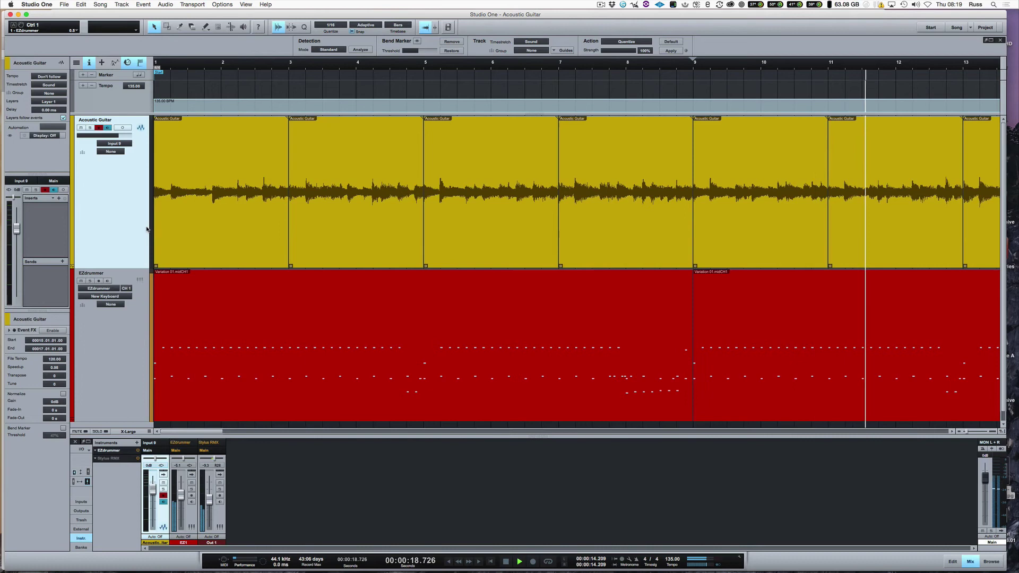
pyautogui.press('w')
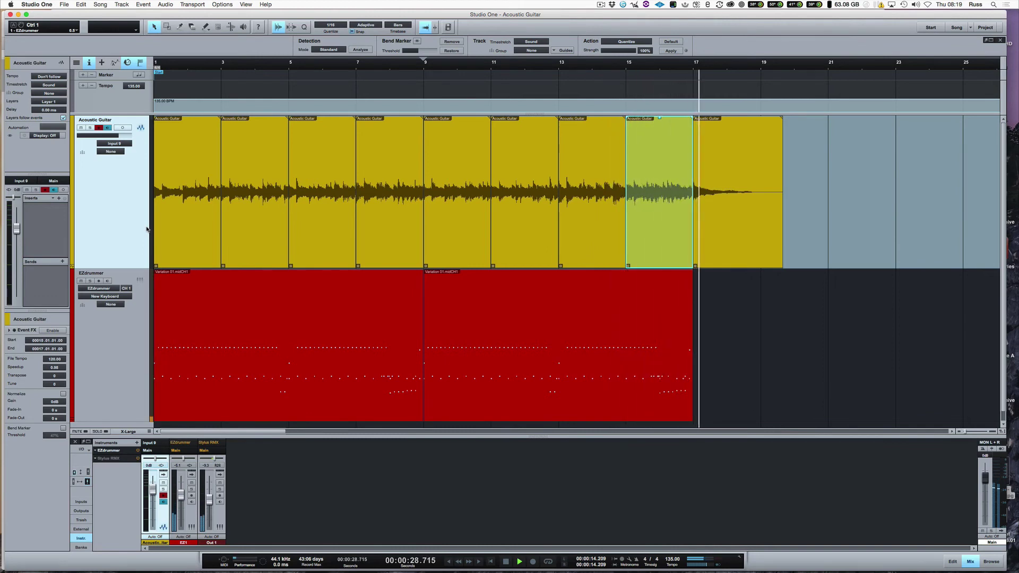
pyautogui.press('space')
pyautogui.click(799, 208)
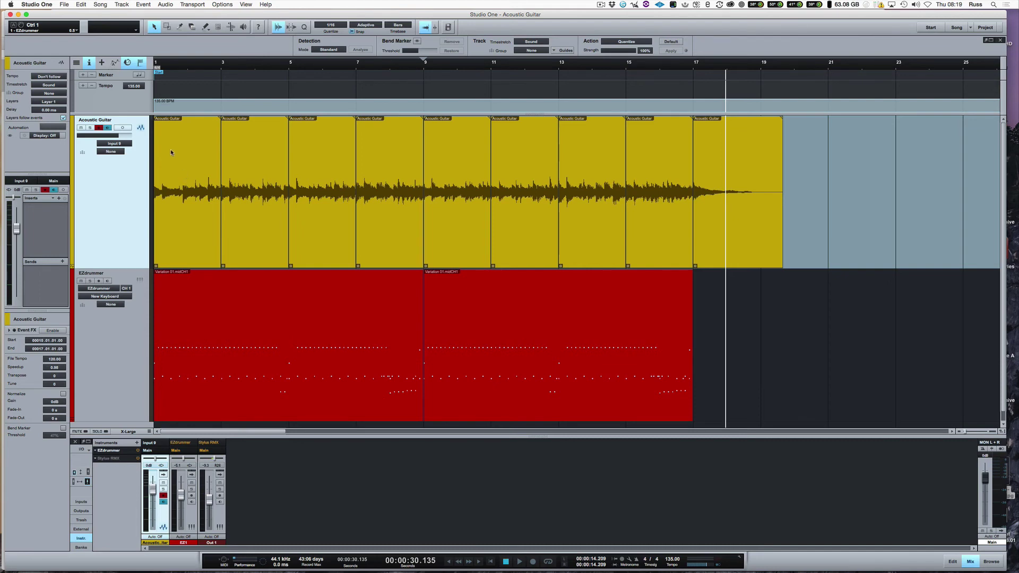
# Select all nine Acoustic Guitar events and add 10 ms crossfades at their joints.
pyautogui.click(99, 129)
pyautogui.click(193, 212)
pyautogui.keyDown('shift'); pyautogui.click(745, 252); pyautogui.keyUp('shift')
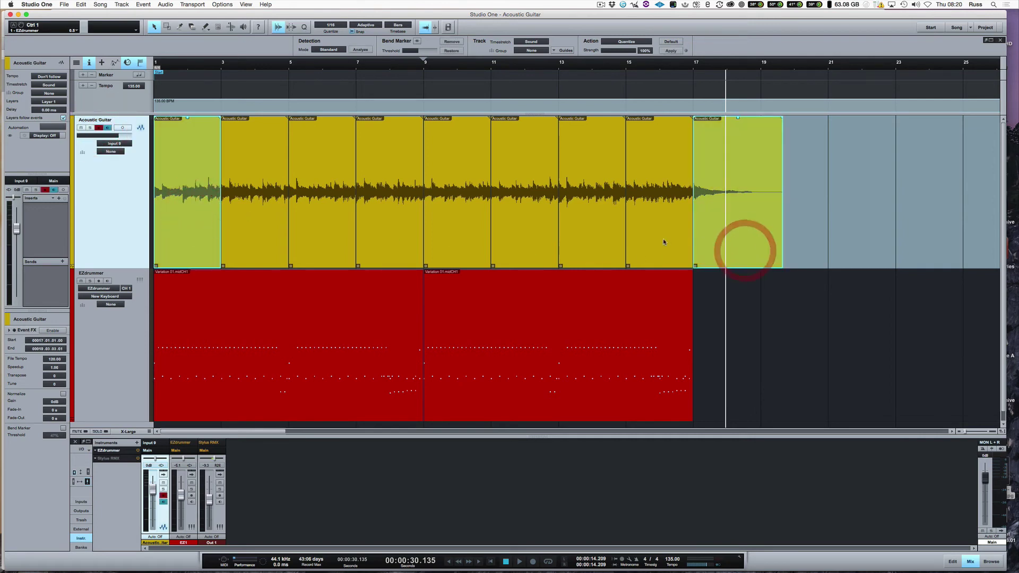
pyautogui.keyDown('shift'); pyautogui.click(662, 240); pyautogui.keyUp('shift')
pyautogui.keyDown('shift'); pyautogui.click(590, 237); pyautogui.keyUp('shift')
pyautogui.keyDown('shift'); pyautogui.click(524, 228); pyautogui.keyUp('shift')
pyautogui.keyDown('shift'); pyautogui.click(408, 216); pyautogui.keyUp('shift')
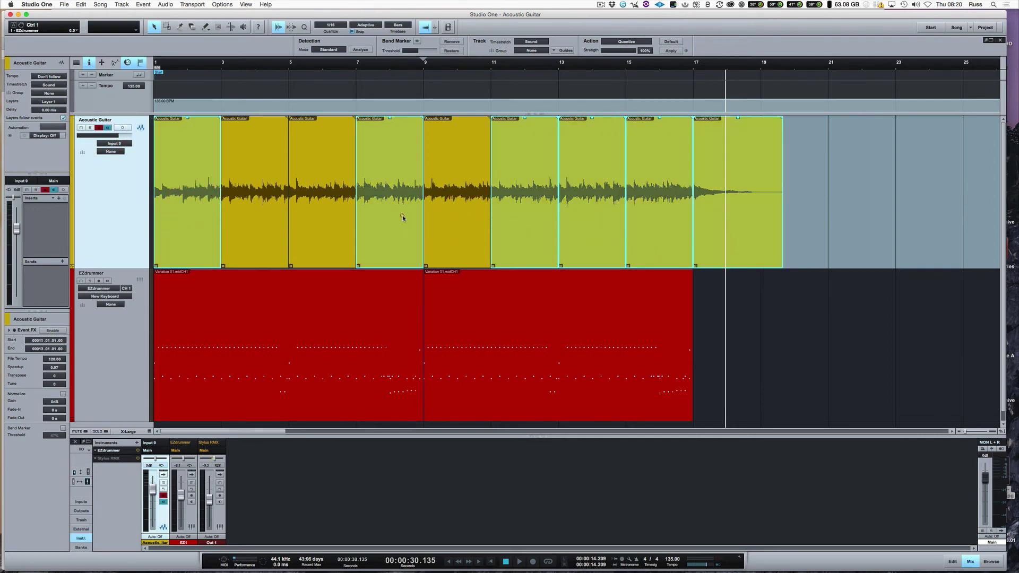
pyautogui.keyDown('shift'); pyautogui.click(448, 221); pyautogui.keyUp('shift')
pyautogui.keyDown('shift'); pyautogui.click(330, 218); pyautogui.keyUp('shift')
pyautogui.keyDown('shift'); pyautogui.click(271, 218); pyautogui.keyUp('shift')
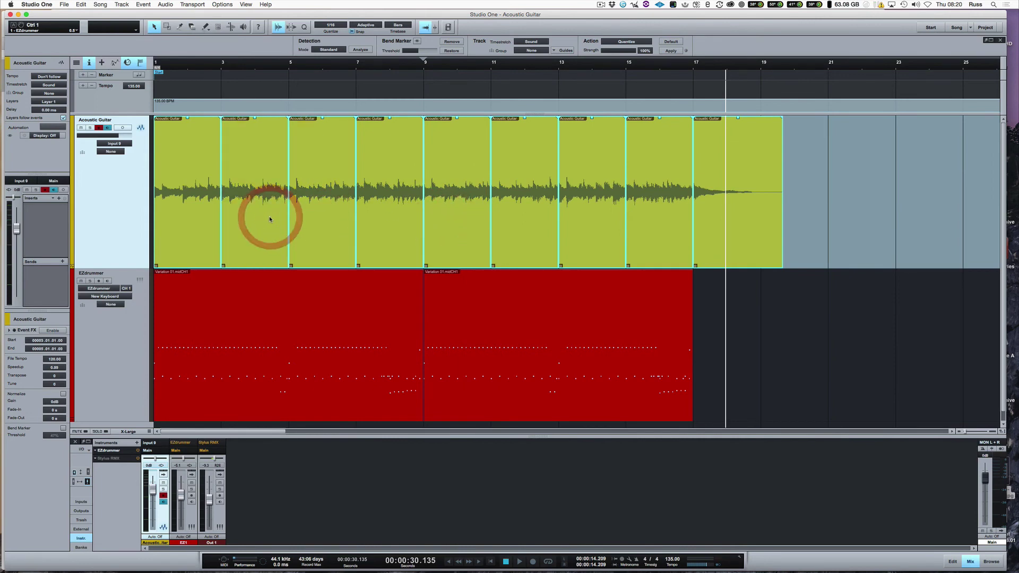
pyautogui.press('x')
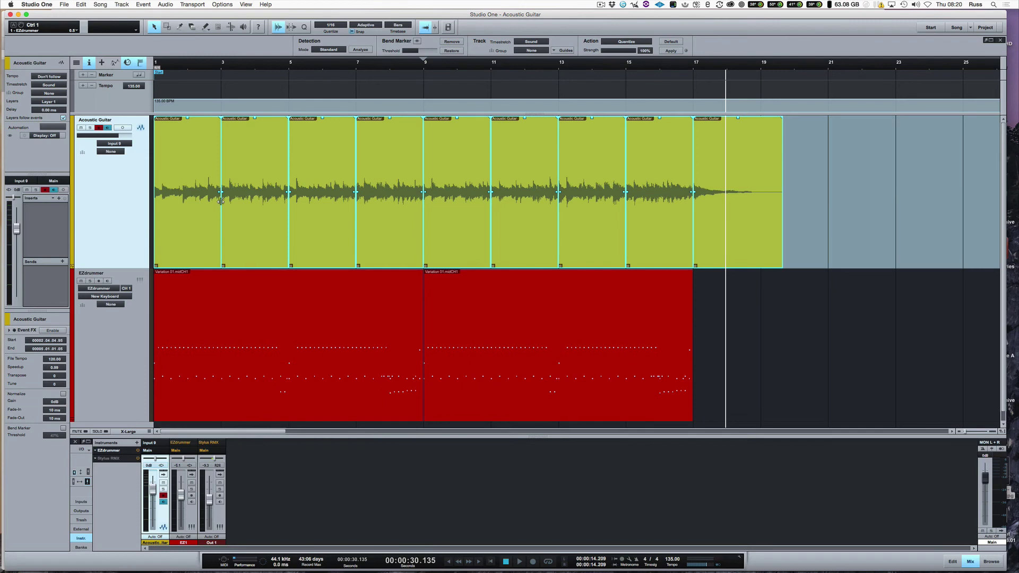
# Zoom in to inspect a crossfade, then zoom back out to the whole arrangement.
pyautogui.press('e')
pyautogui.press('e')
pyautogui.press('e')
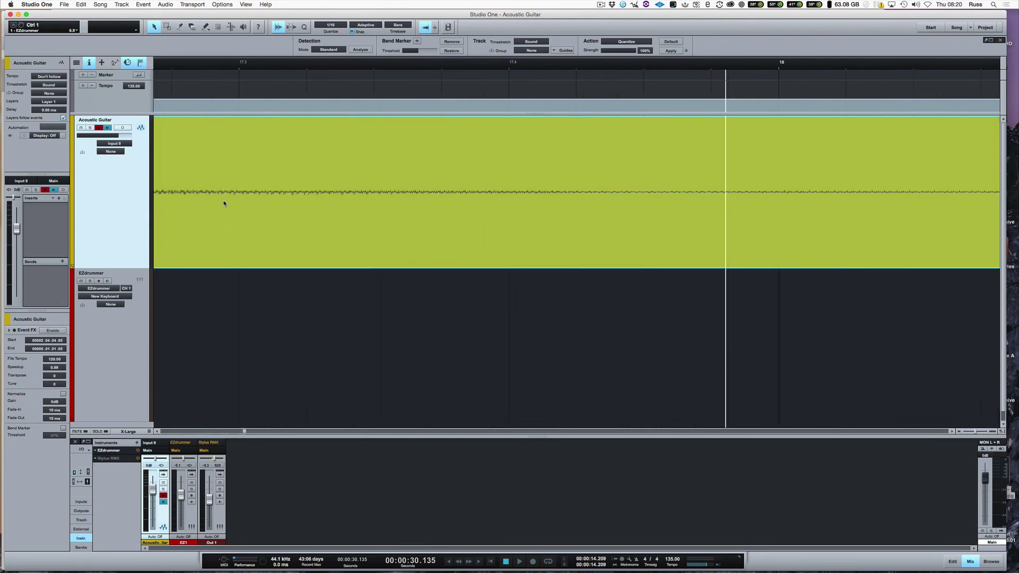
pyautogui.press('e')
pyautogui.press('e')
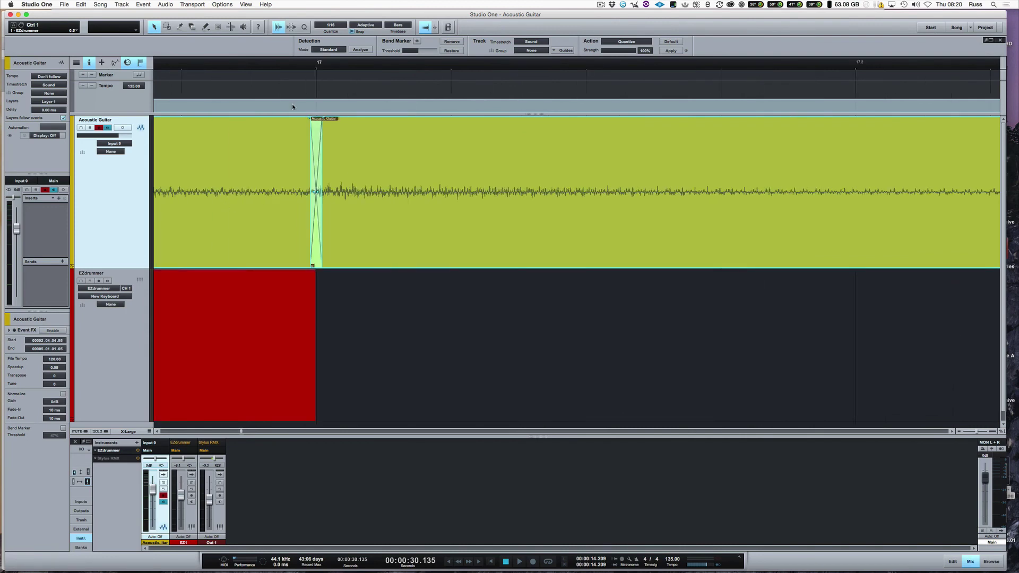
pyautogui.press('w')
pyautogui.press('w')
pyautogui.press('w')
pyautogui.press('w')
pyautogui.press('w')
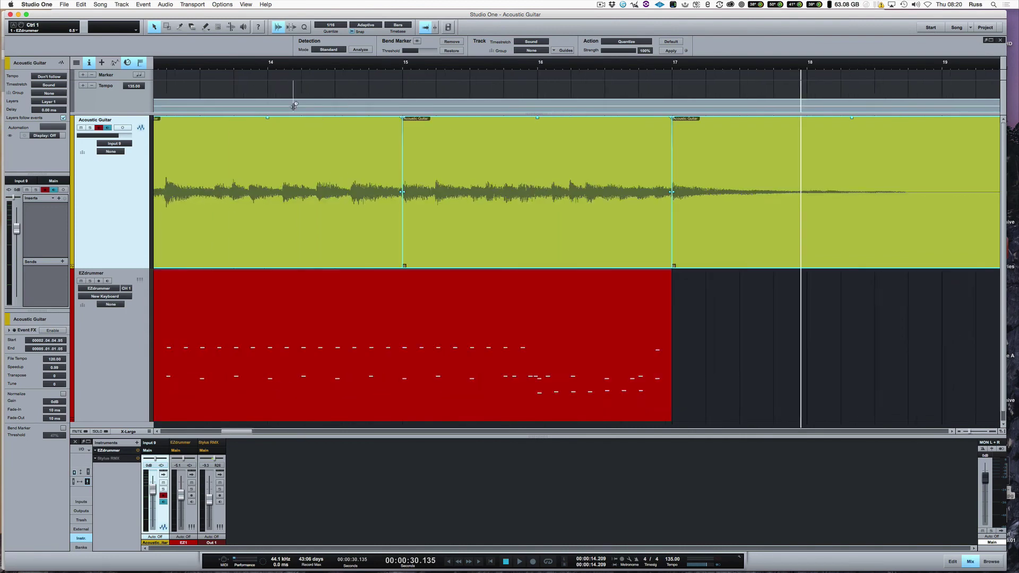
pyautogui.press('Home')
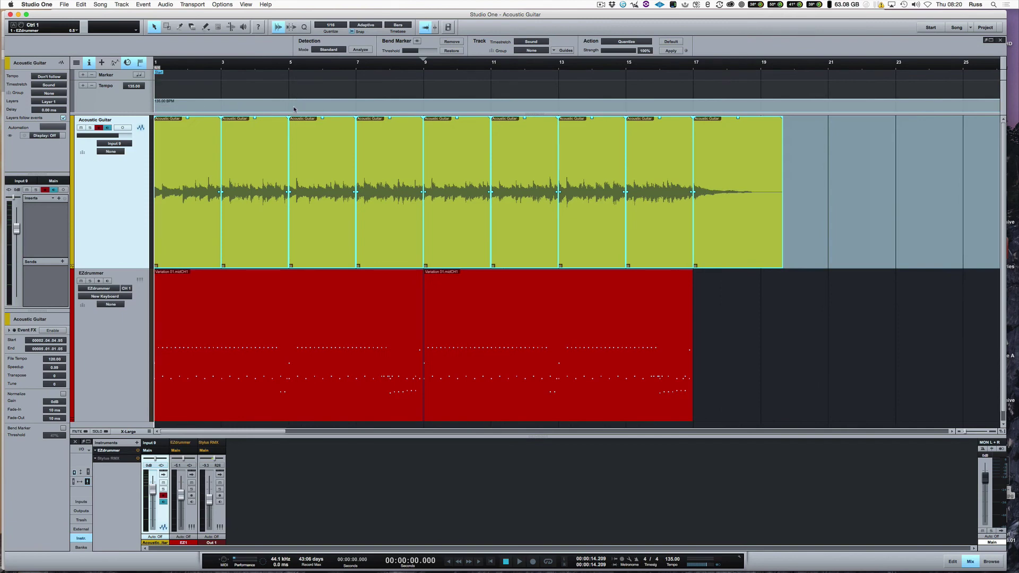
pyautogui.press('space')
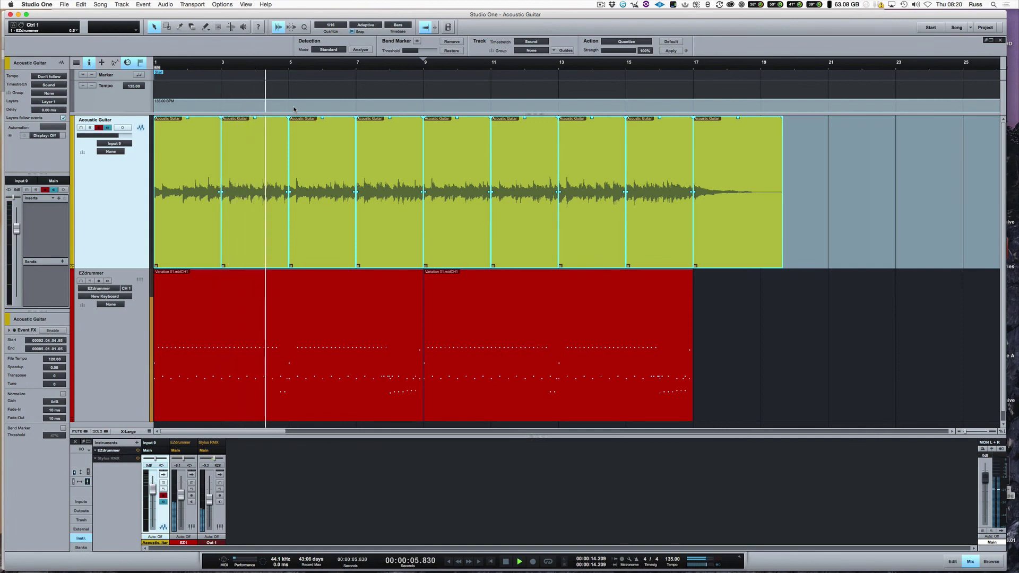
pyautogui.press('space')
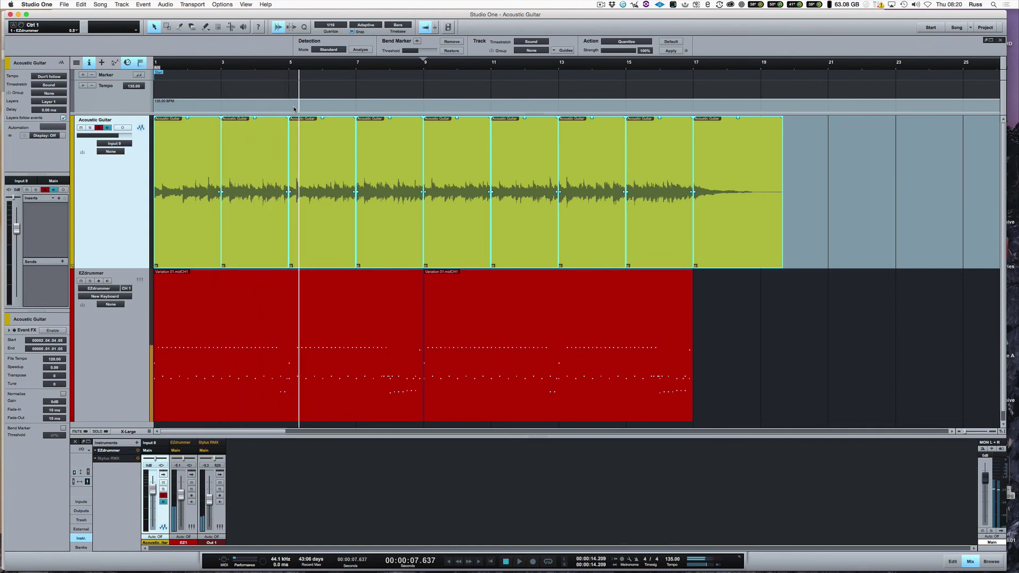